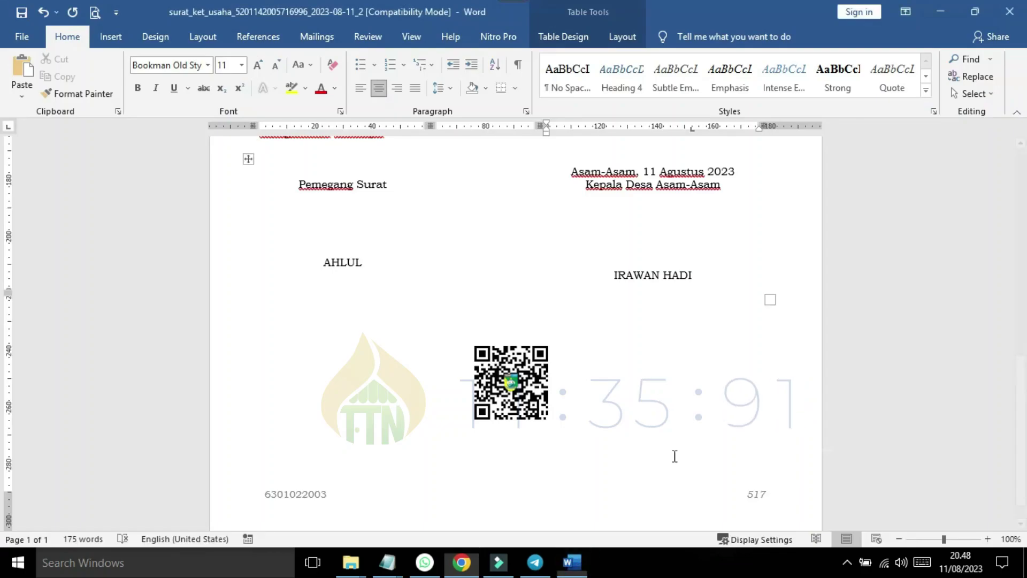
# Examine the QR code below the signature block of the generated business certificate letter
pyautogui.moveTo(1023, 439)
pyautogui.mouseDown()
pyautogui.moveTo(1025, 230)
pyautogui.moveTo(1023, 440)
pyautogui.mouseUp()
pyautogui.scroll(-3, 588, 386)
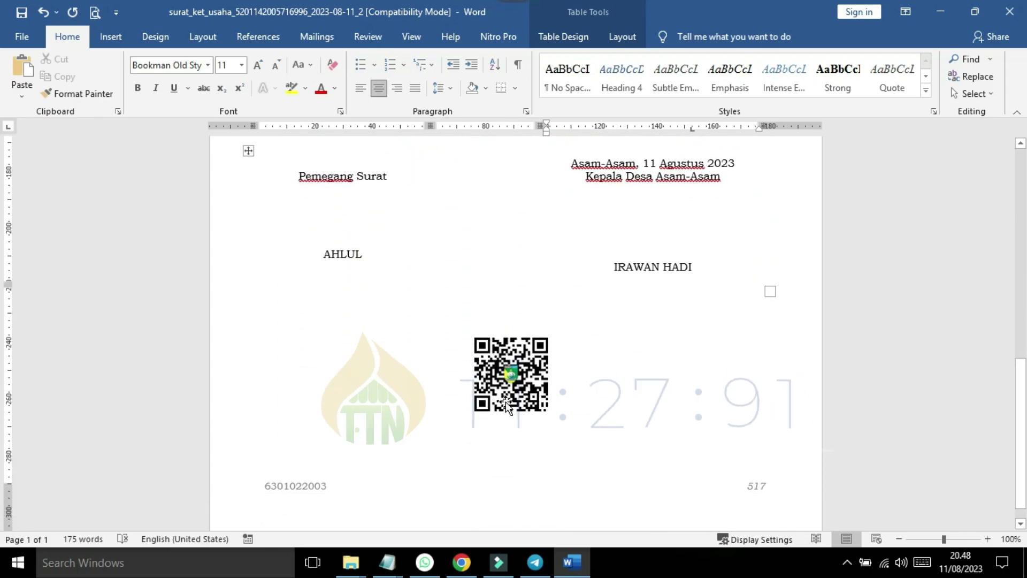
pyautogui.click(513, 360)
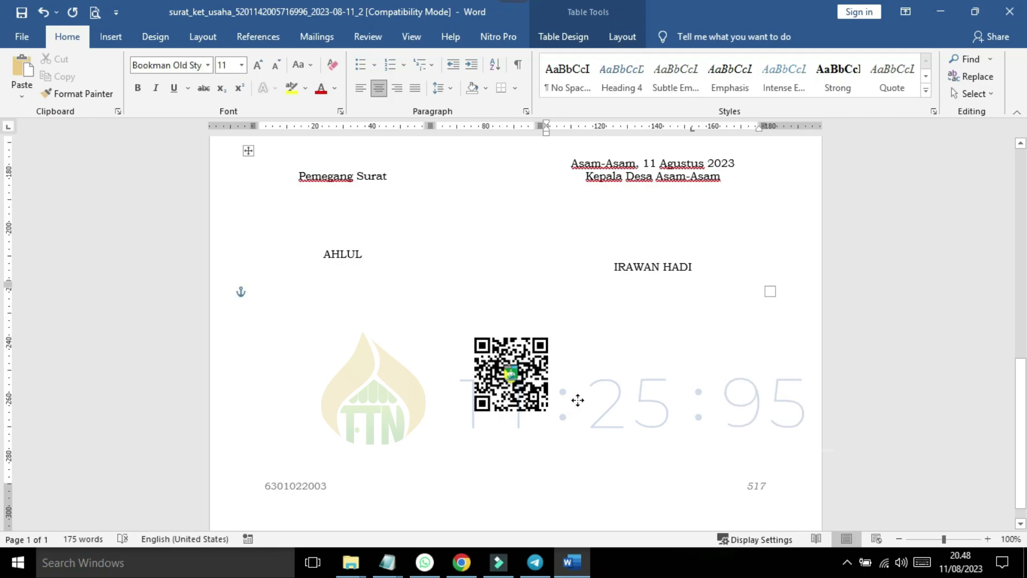
pyautogui.click(649, 352)
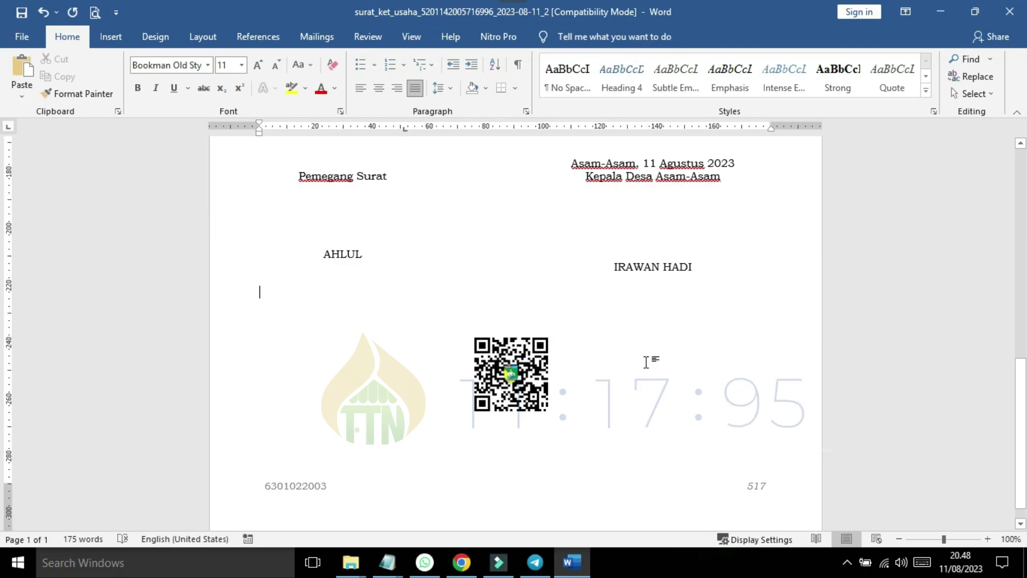
# Switch to Chrome and open the verification page behind the QR code of the archived Keterangan Usaha letter in Arsip Layanan
pyautogui.click(462, 563)
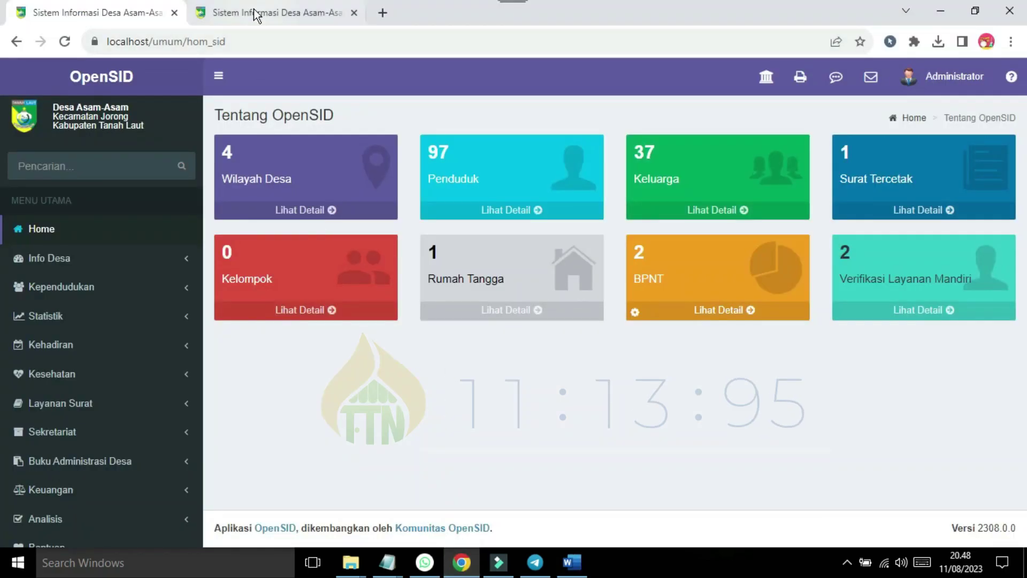
pyautogui.click(114, 403)
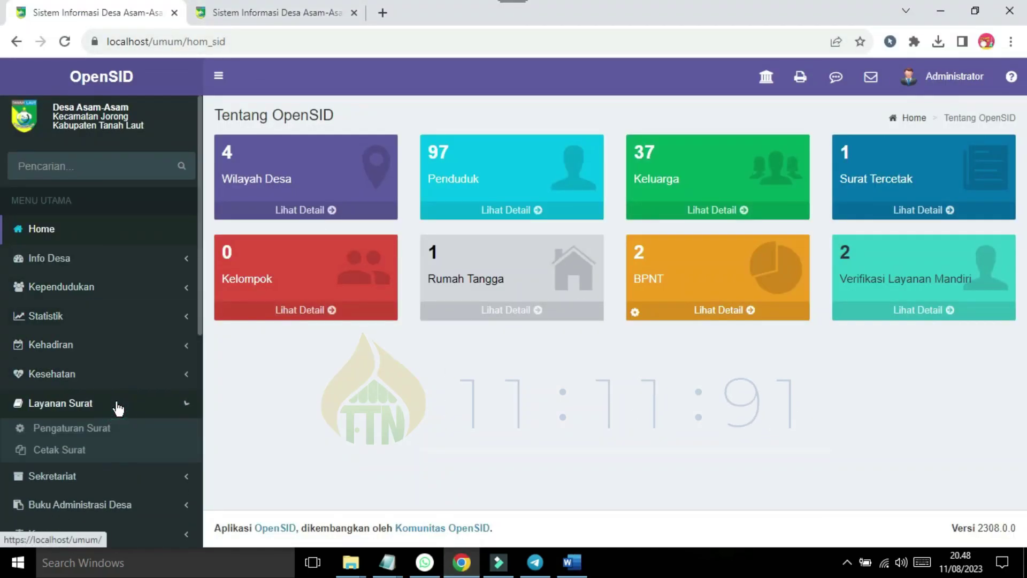
pyautogui.scroll(-5, 117, 405)
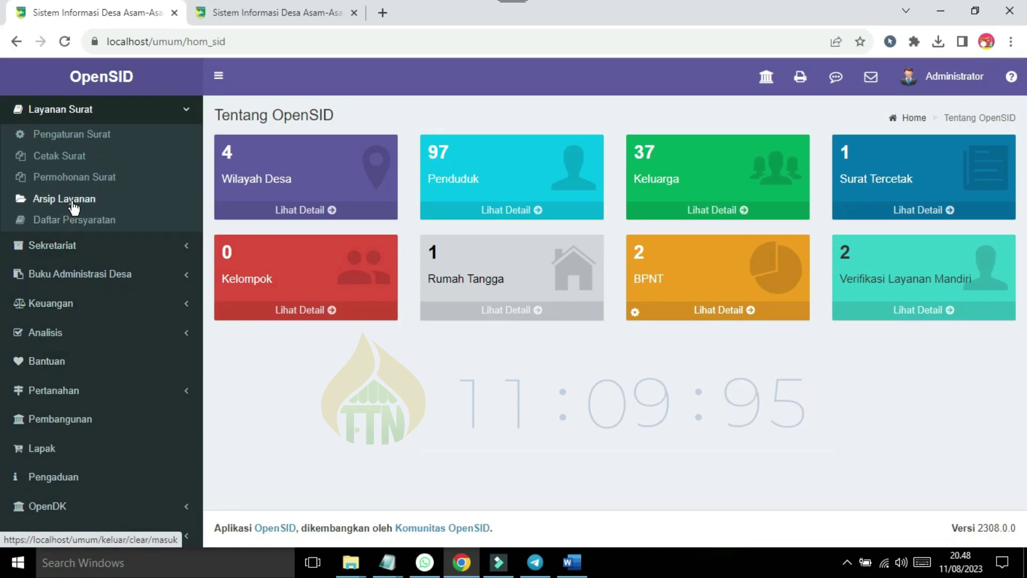
pyautogui.click(296, 15)
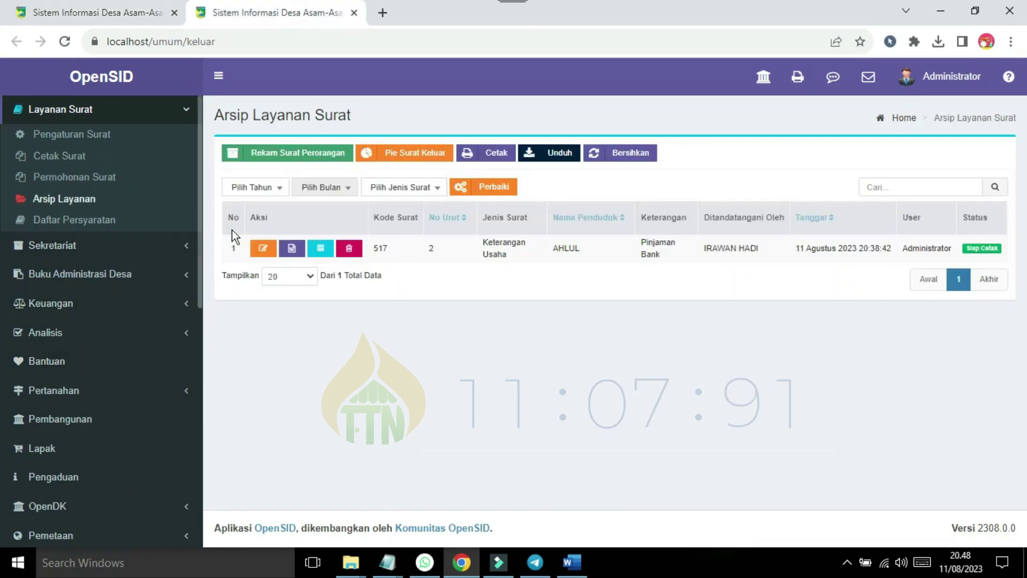
pyautogui.click(321, 251)
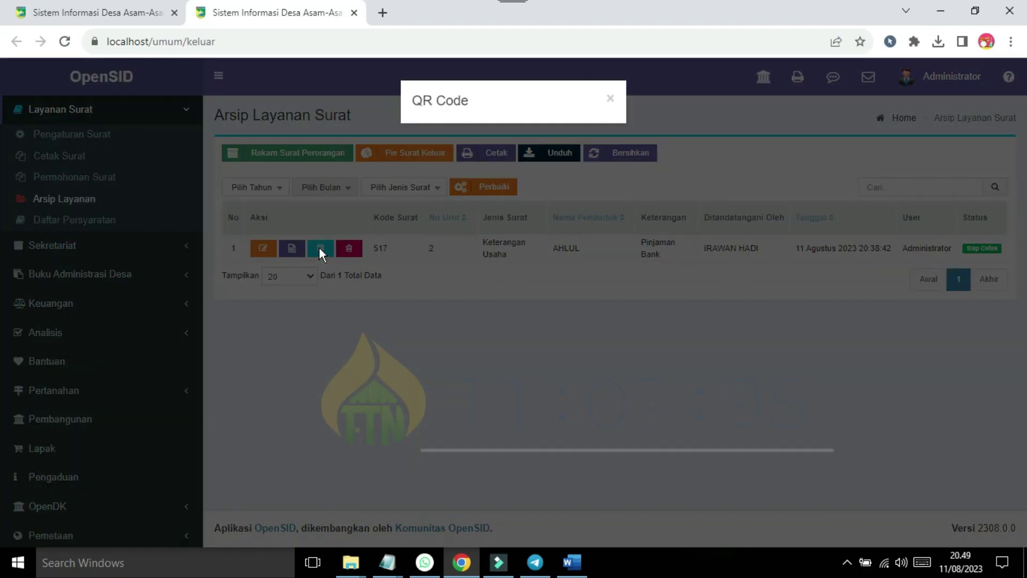
pyautogui.click(515, 351)
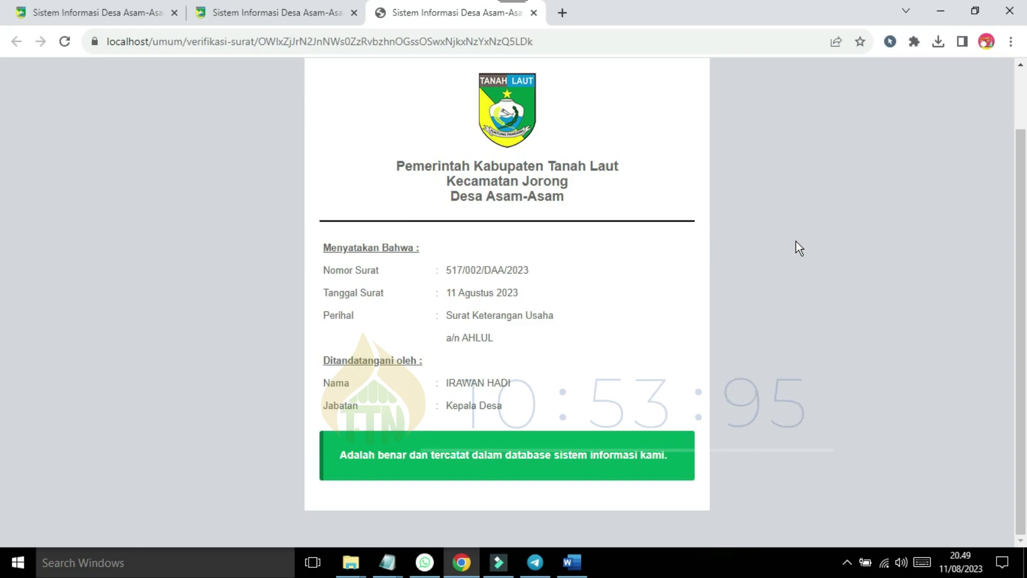
pyautogui.scroll(1, 2, 259)
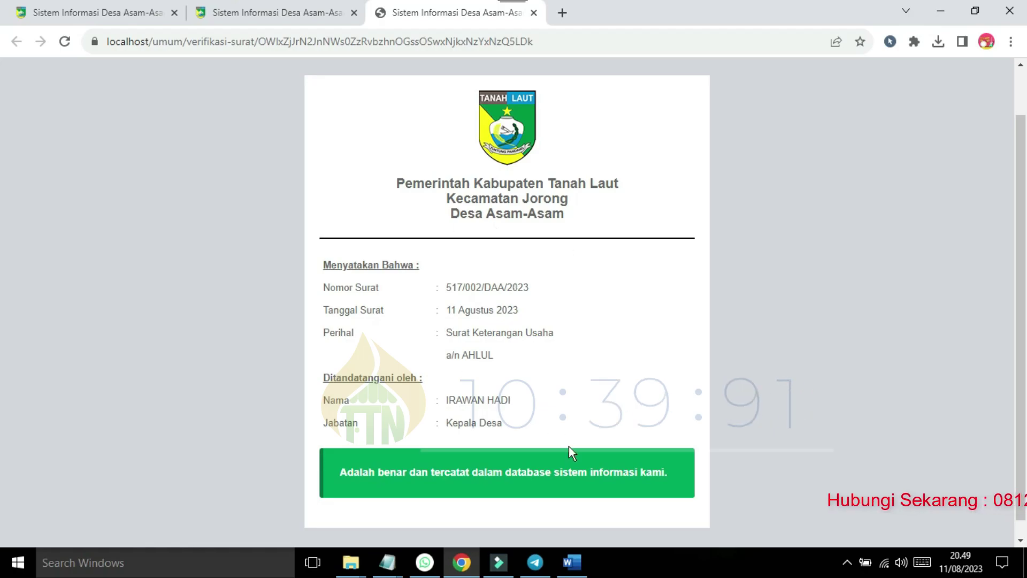
# Switch to Word and review the generated letter from its letterhead down to the QR code
pyautogui.click(582, 566)
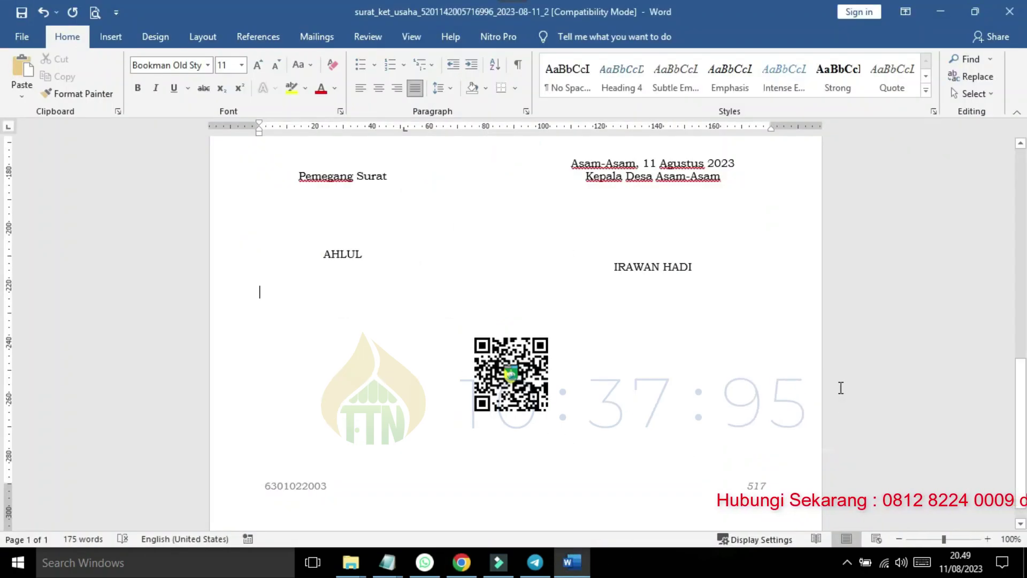
pyautogui.scroll(15, 5, 401)
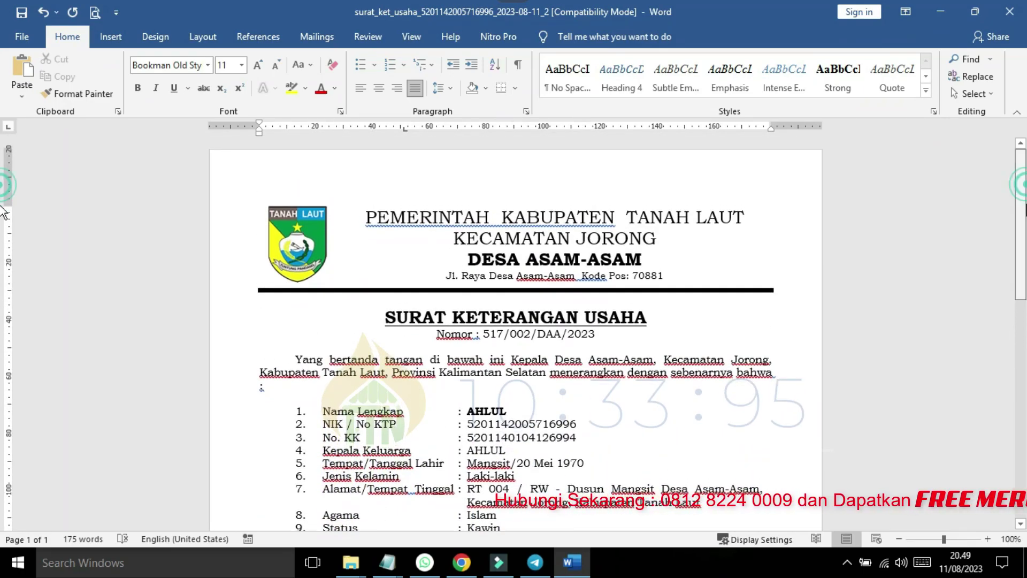
pyautogui.scroll(-2, 4, 252)
pyautogui.scroll(-2, 4, 252)
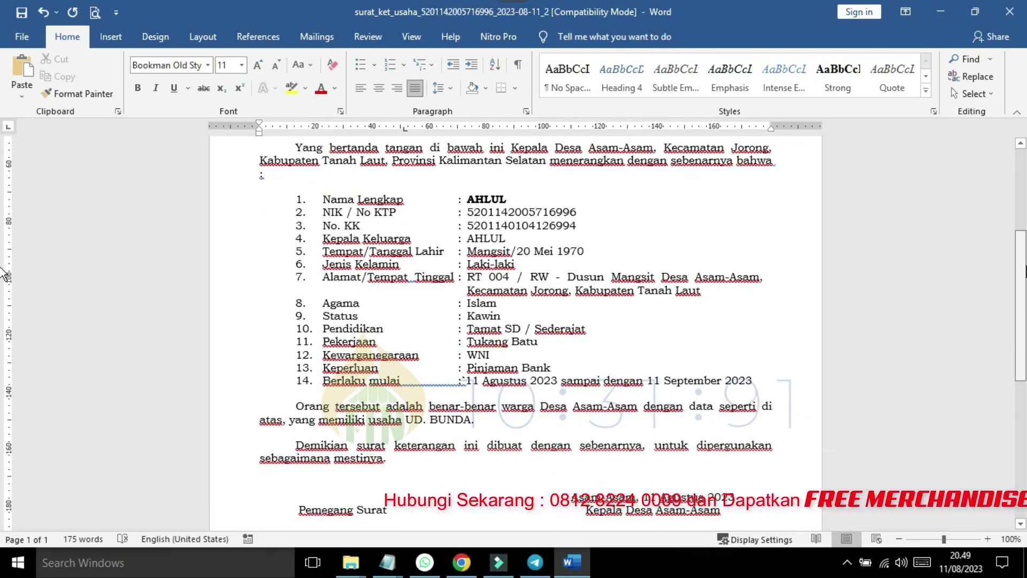
pyautogui.scroll(-4, 4, 276)
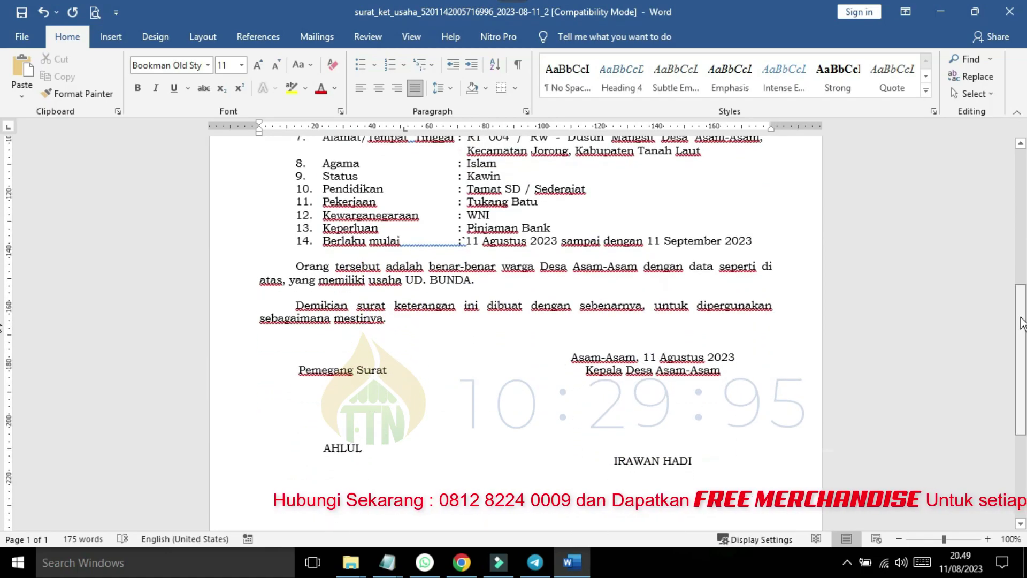
pyautogui.scroll(-4, 5, 406)
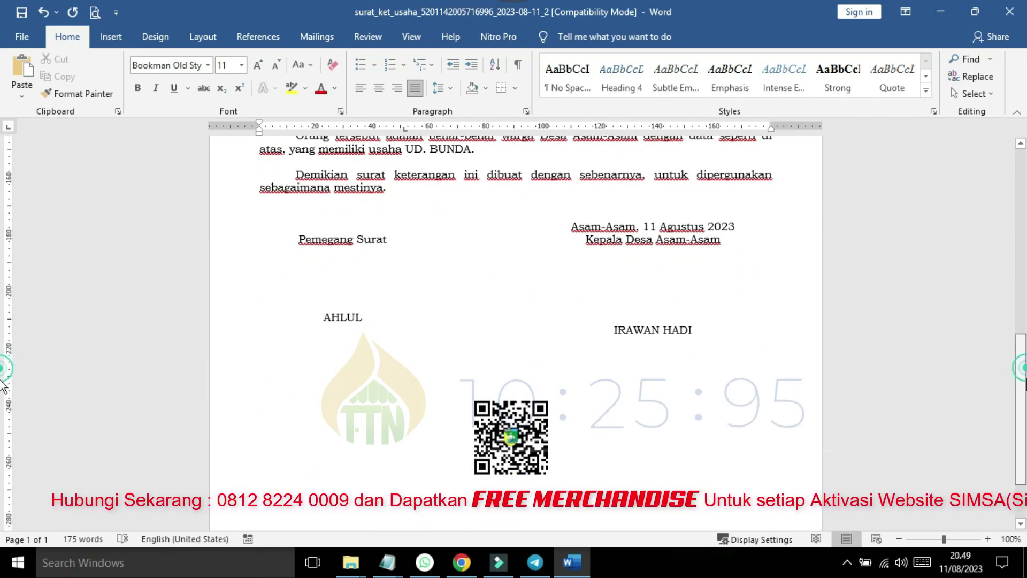
pyautogui.scroll(-1, 833, 324)
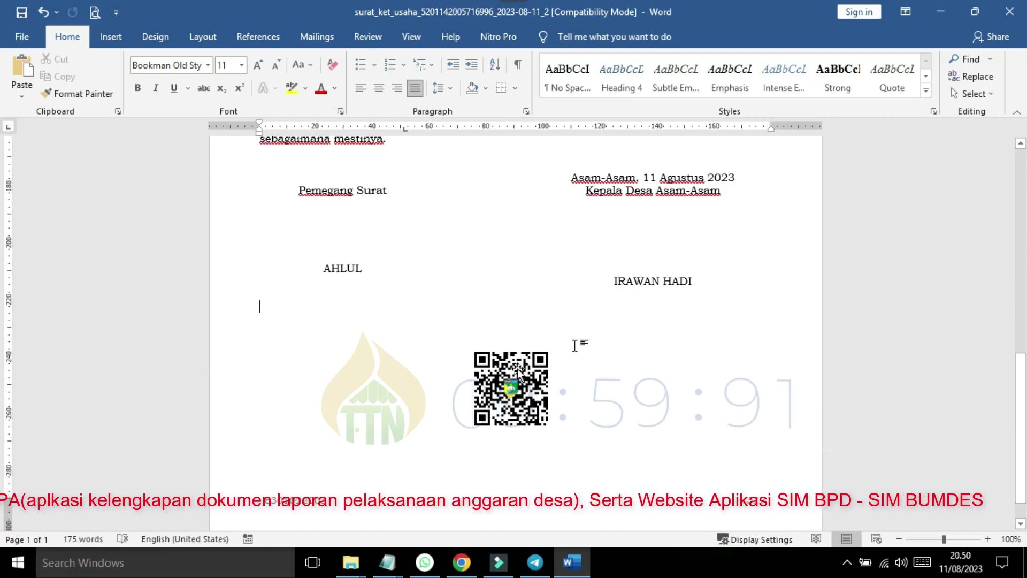
# Return to OpenSID in Chrome and open the Pengaturan Surat letter list
pyautogui.click(461, 562)
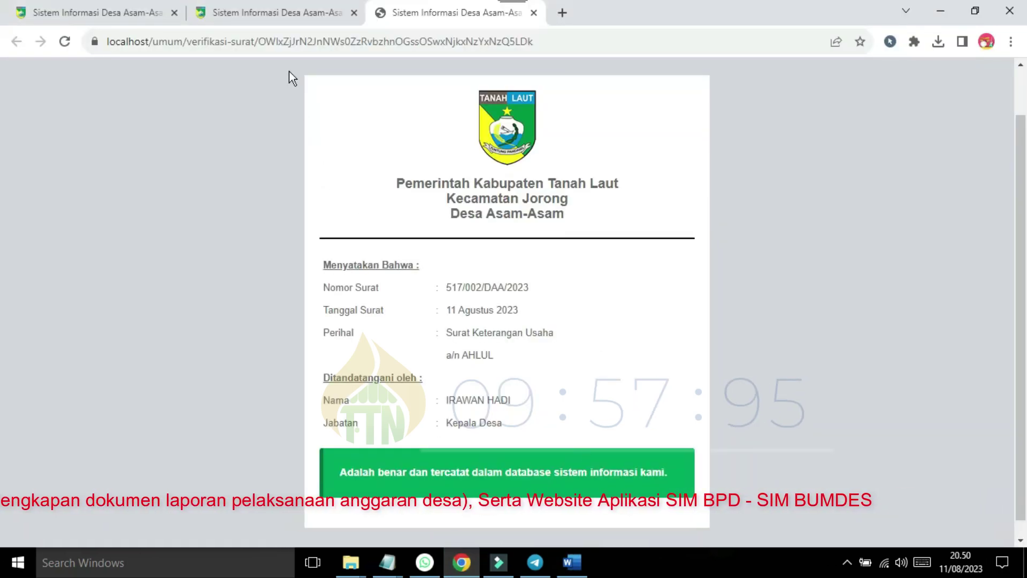
pyautogui.click(112, 13)
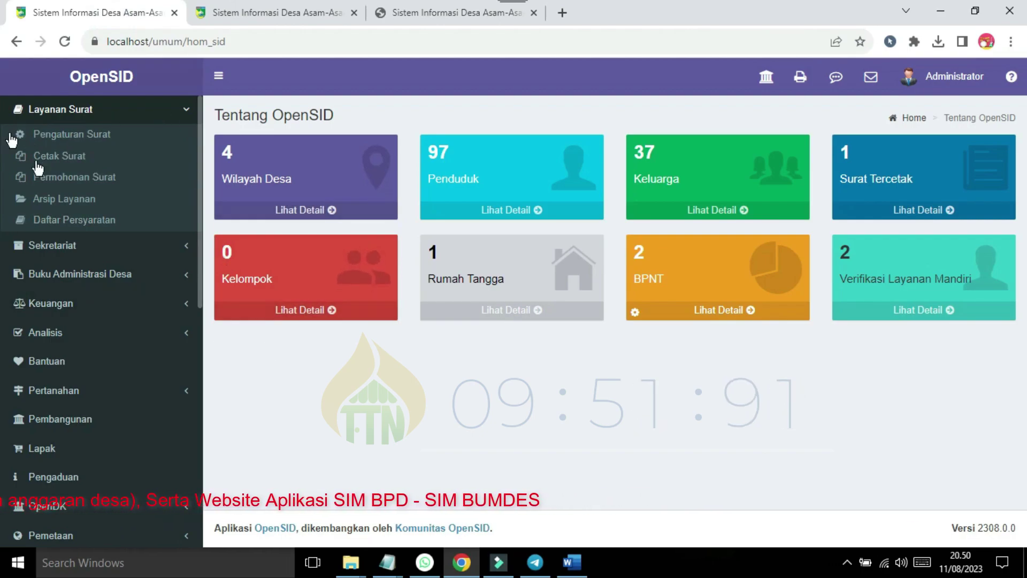
pyautogui.click(79, 138)
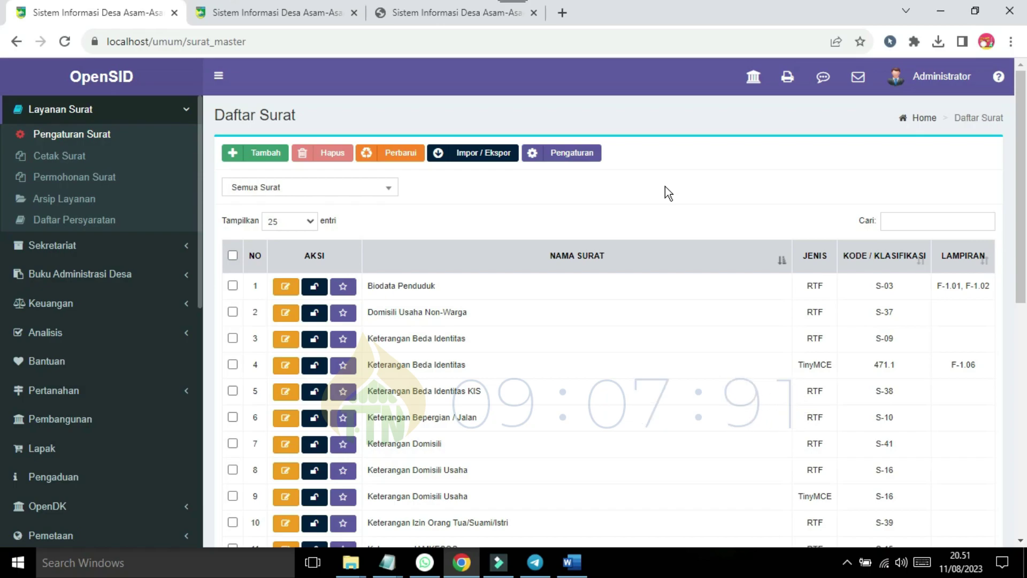
# Filter the letter list by USAHA and open the RTF Keterangan Usaha letter with code 517 for editing
pyautogui.scroll(-3, 1017, 277)
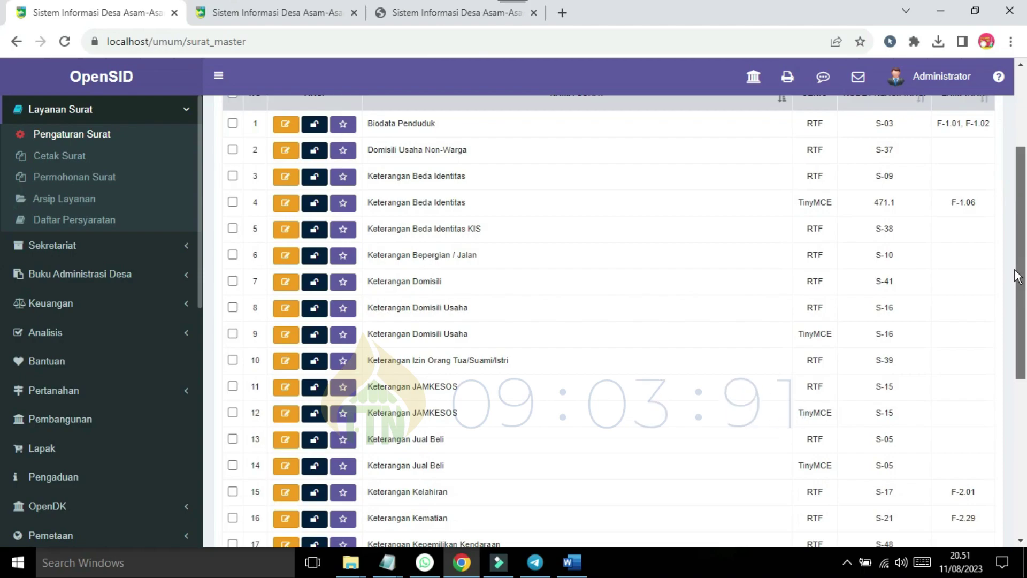
pyautogui.scroll(3, 3, 178)
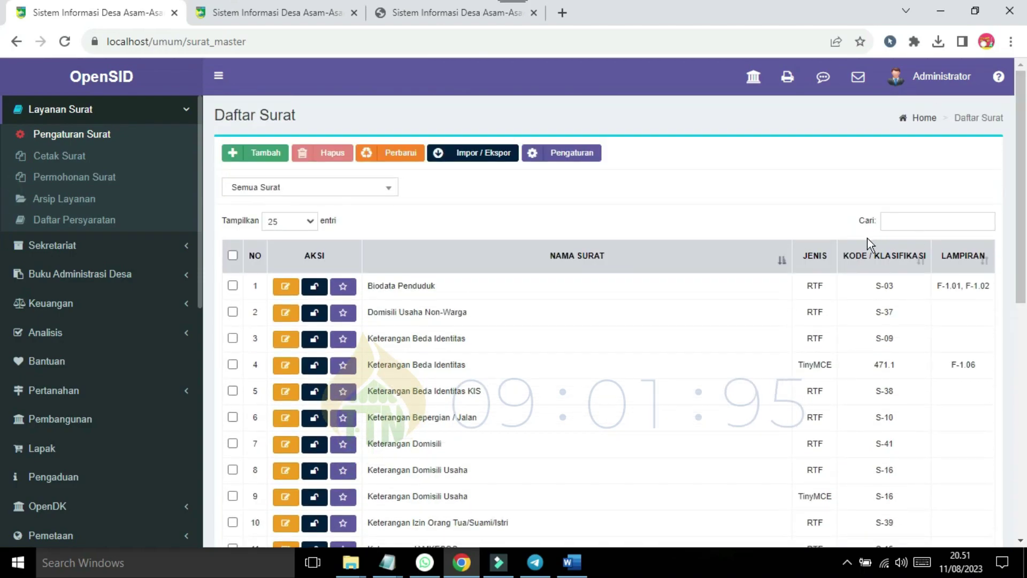
pyautogui.click(943, 220)
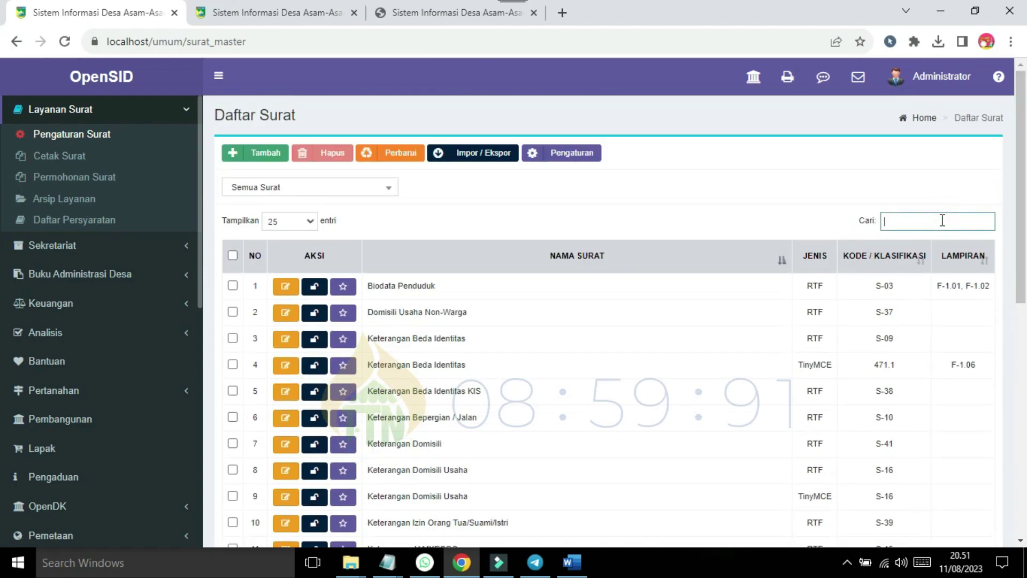
pyautogui.write('USAHA')
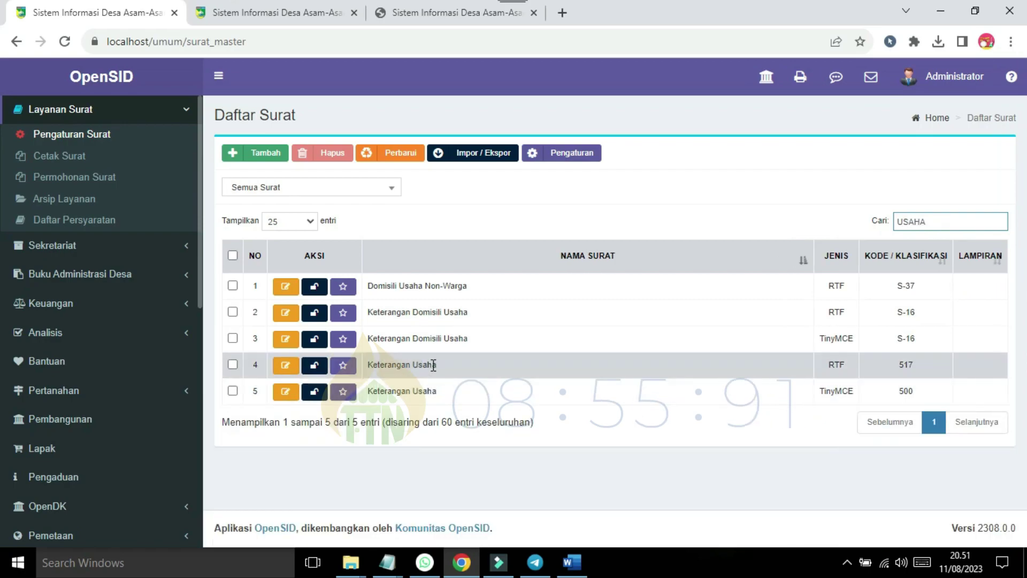
pyautogui.click(285, 369)
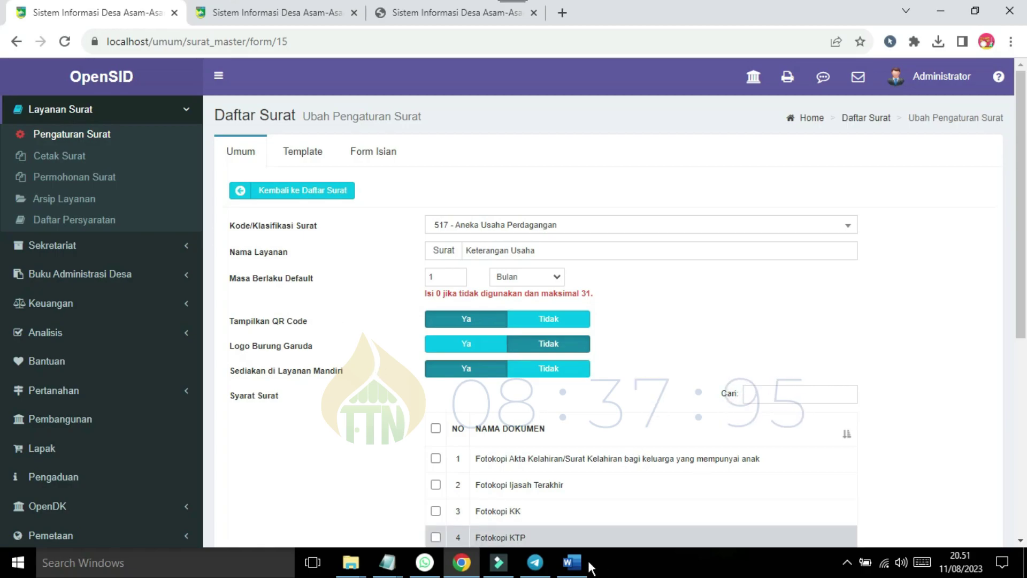
# Download the system template of the Keterangan Usaha letter and open it in Word
pyautogui.click(572, 562)
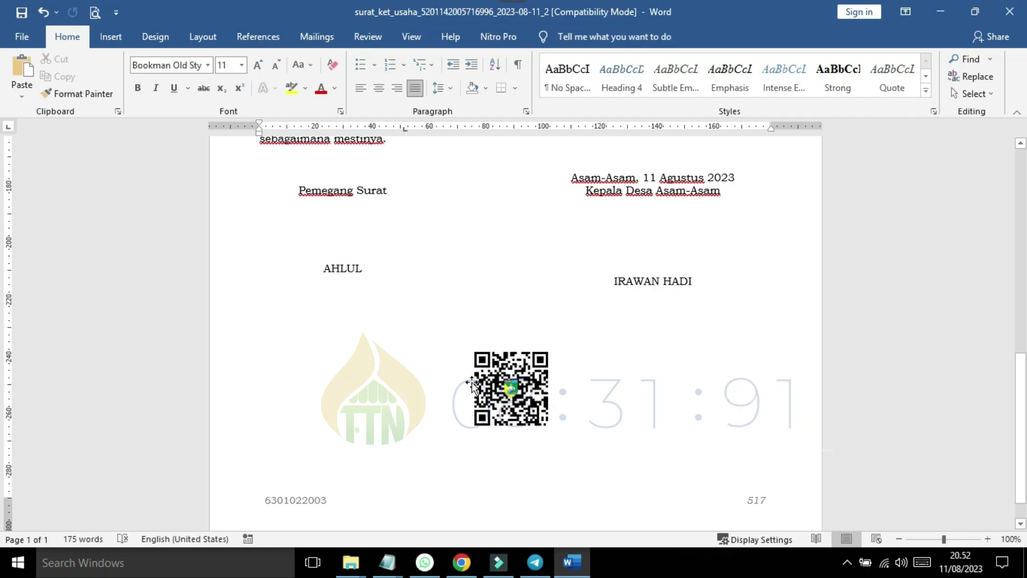
pyautogui.click(461, 562)
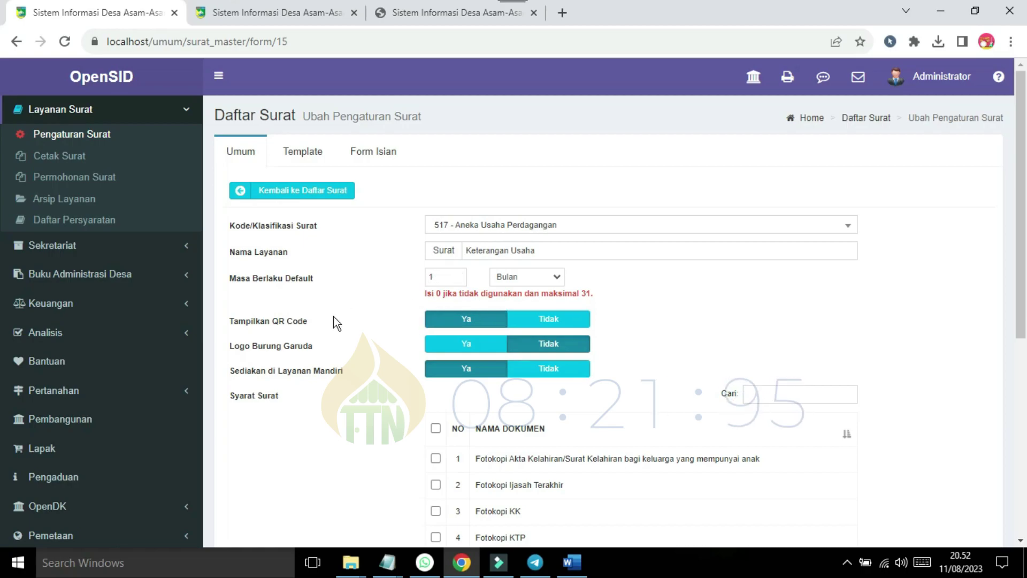
pyautogui.click(305, 153)
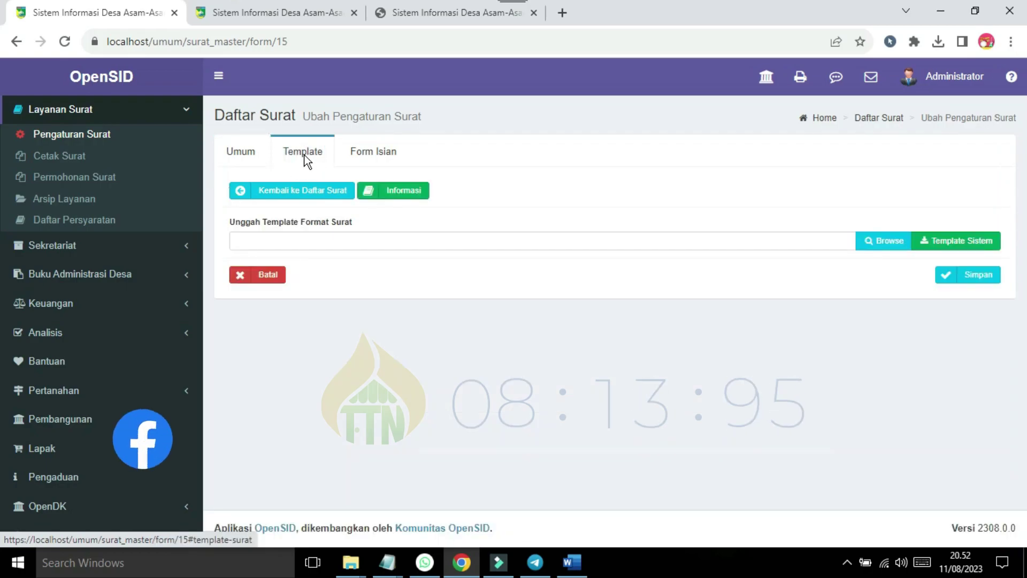
pyautogui.click(957, 242)
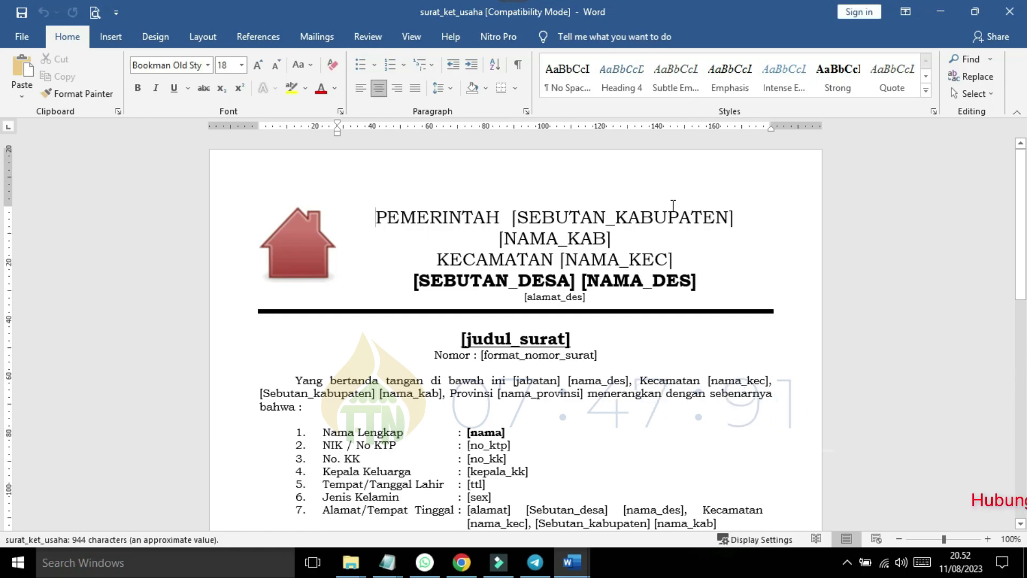
# Compare the QR code near the end of the surat_ket_usaha template with the one in the generated letter
pyautogui.moveTo(1022, 221); pyautogui.dragTo(1023, 425)
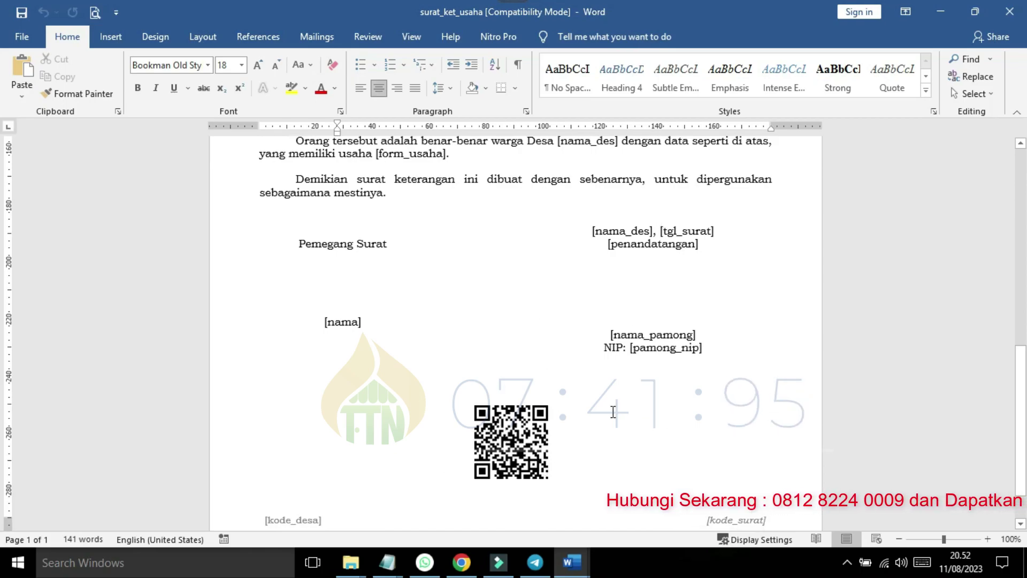
pyautogui.scroll(-1, 888, 349)
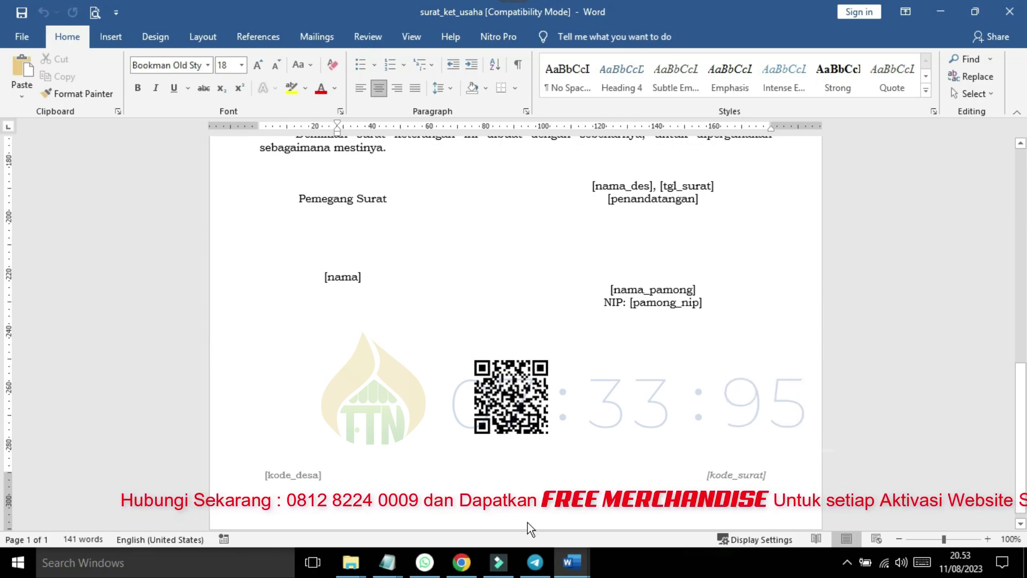
pyautogui.moveTo(571, 562)
pyautogui.click(508, 516)
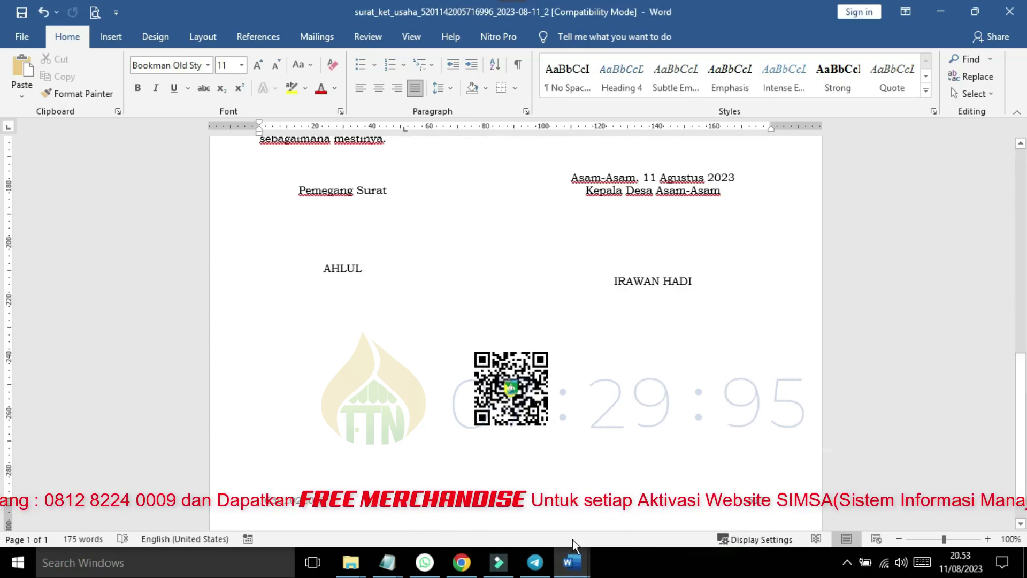
pyautogui.moveTo(571, 562)
pyautogui.click(641, 507)
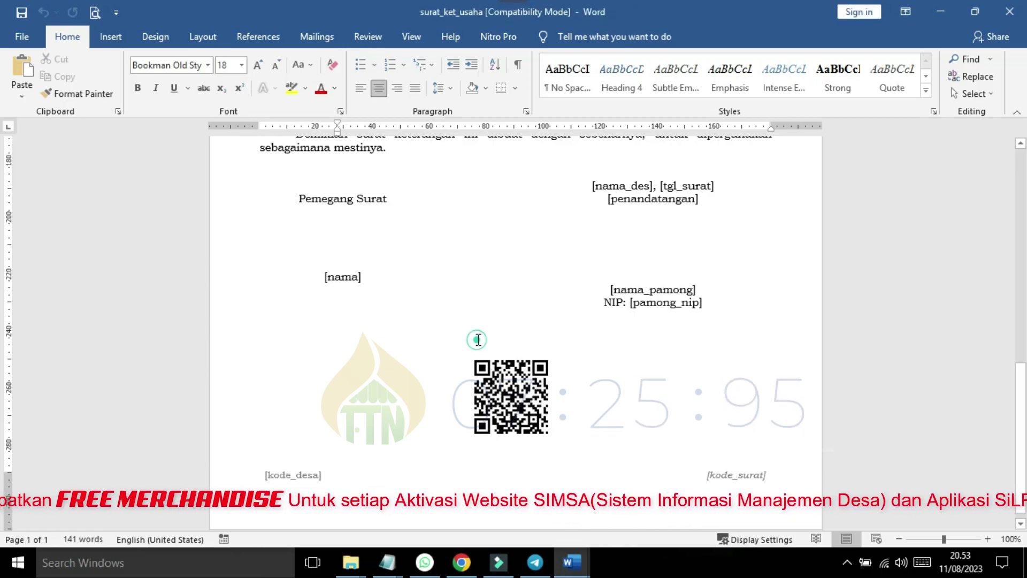
# Select the QR code image below the signature block in the surat_ket_usaha template
pyautogui.click(498, 316)
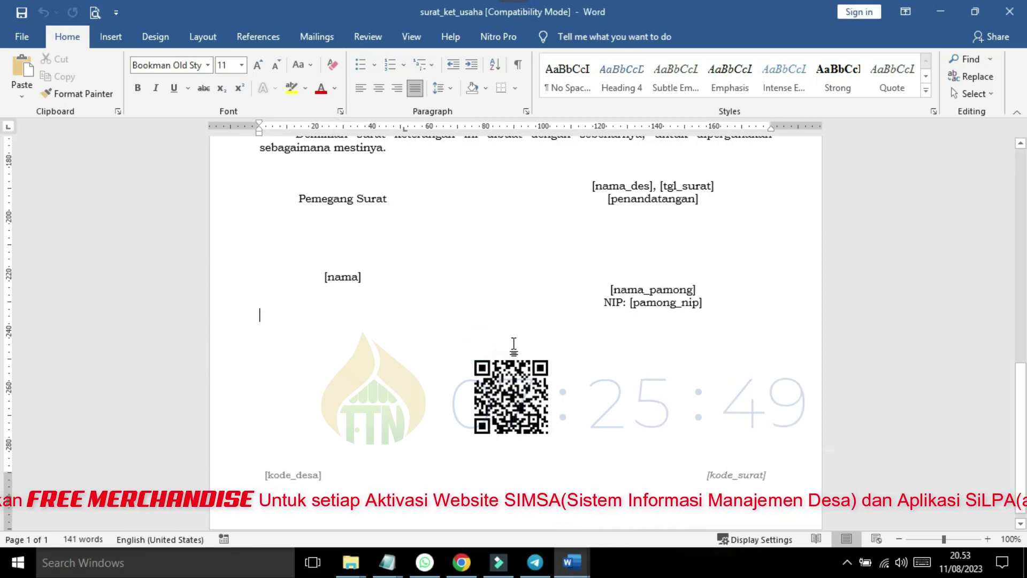
pyautogui.click(468, 341)
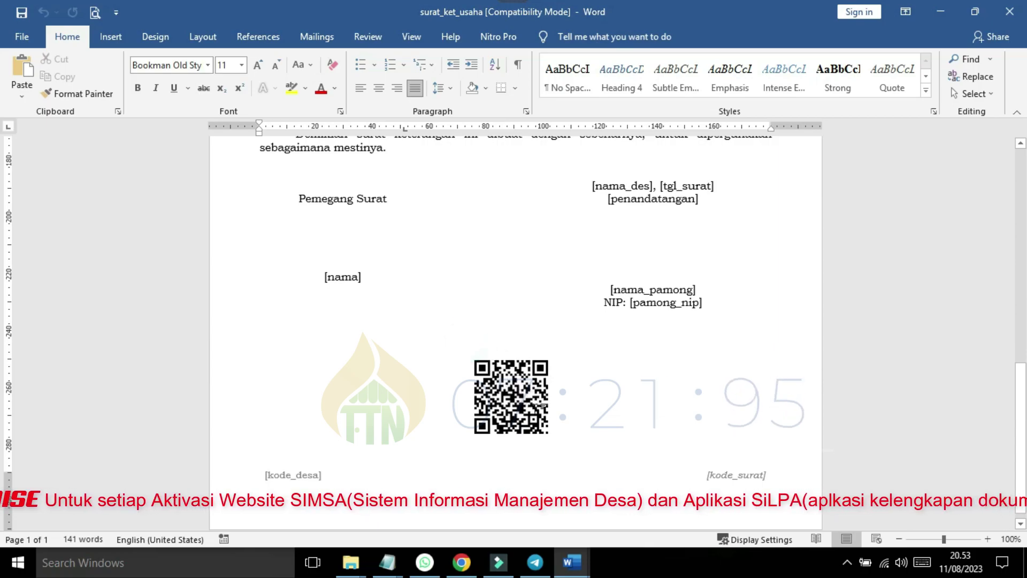
pyautogui.click(514, 423)
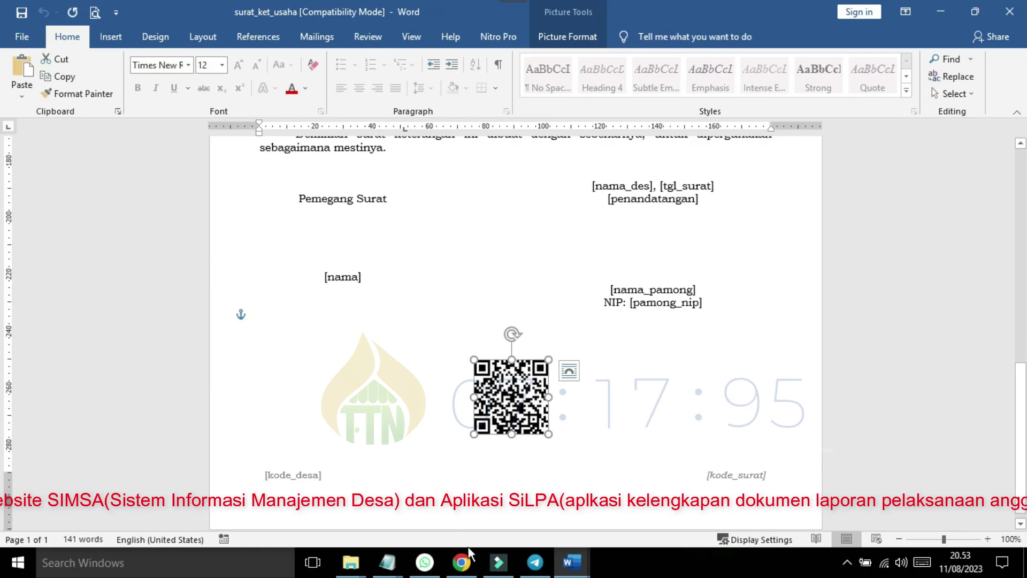
# Return to the OpenSID letter list, filter it by DOMISILI, and open the RTF Keterangan Domisili letter with code S-41 for editing
pyautogui.click(463, 563)
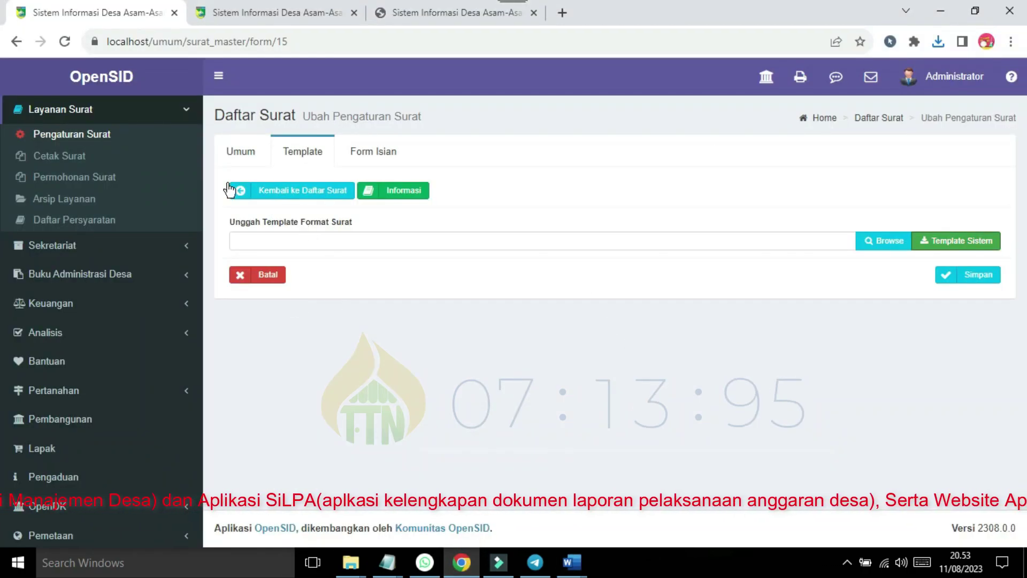
pyautogui.click(286, 195)
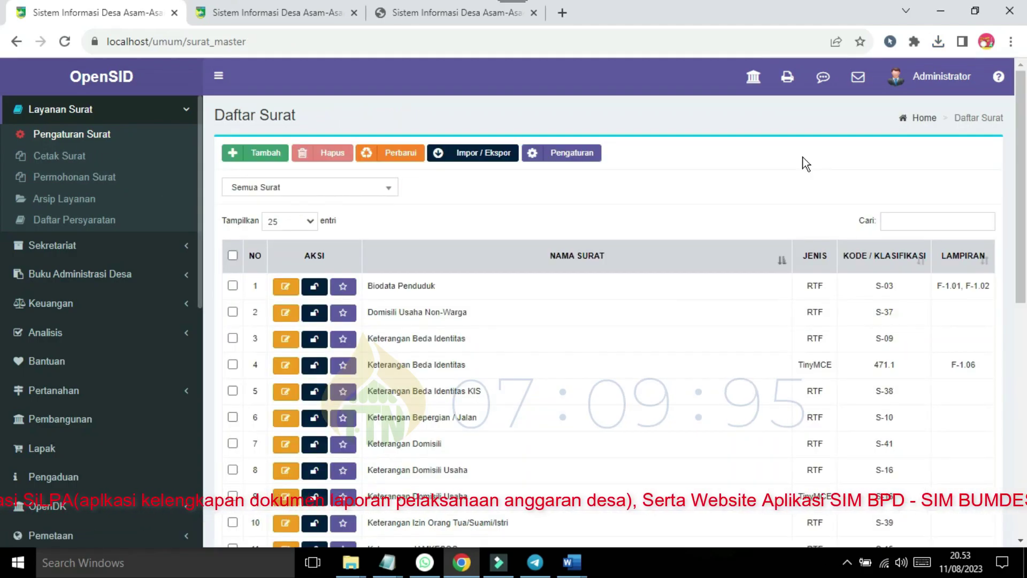
pyautogui.click(944, 221)
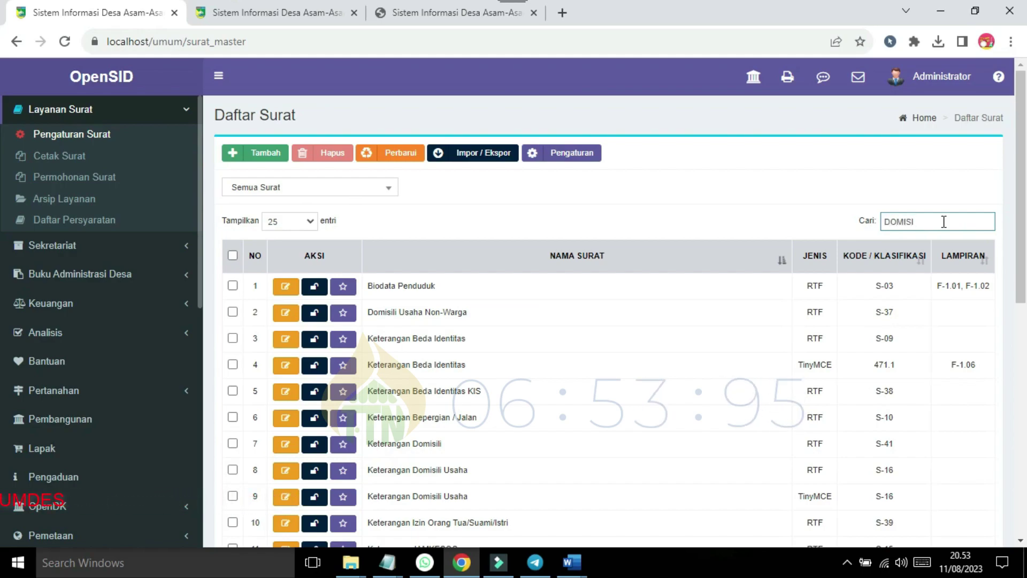
pyautogui.press('Return')
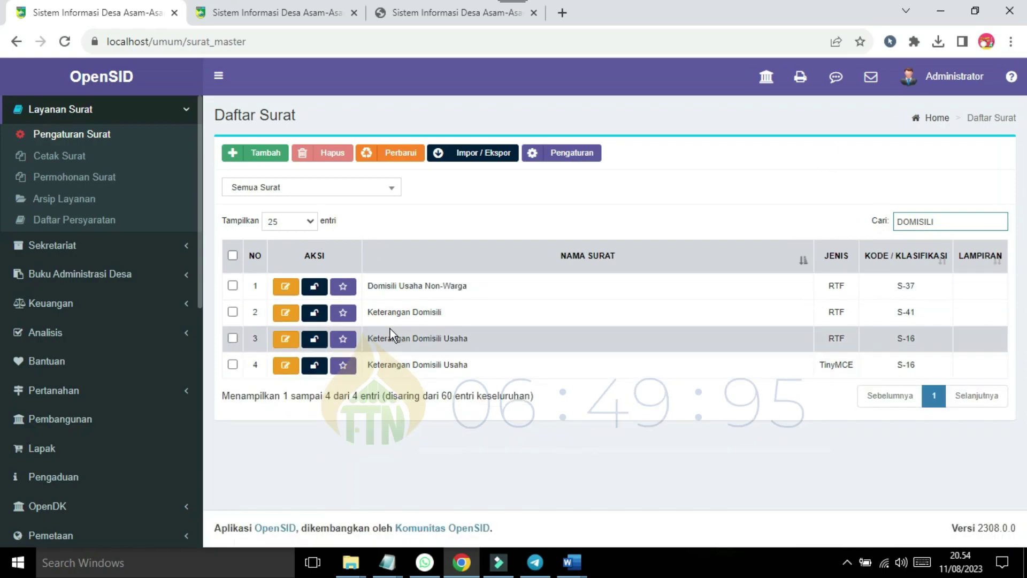
pyautogui.click(287, 318)
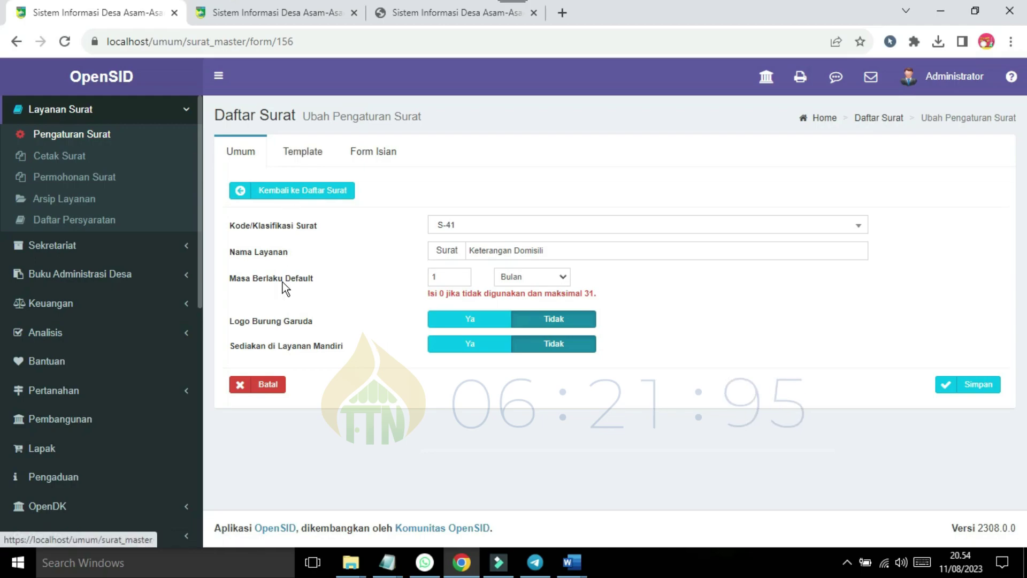
# Switch to Word and review the QR code image in the surat_ket_usaha template
pyautogui.click(572, 561)
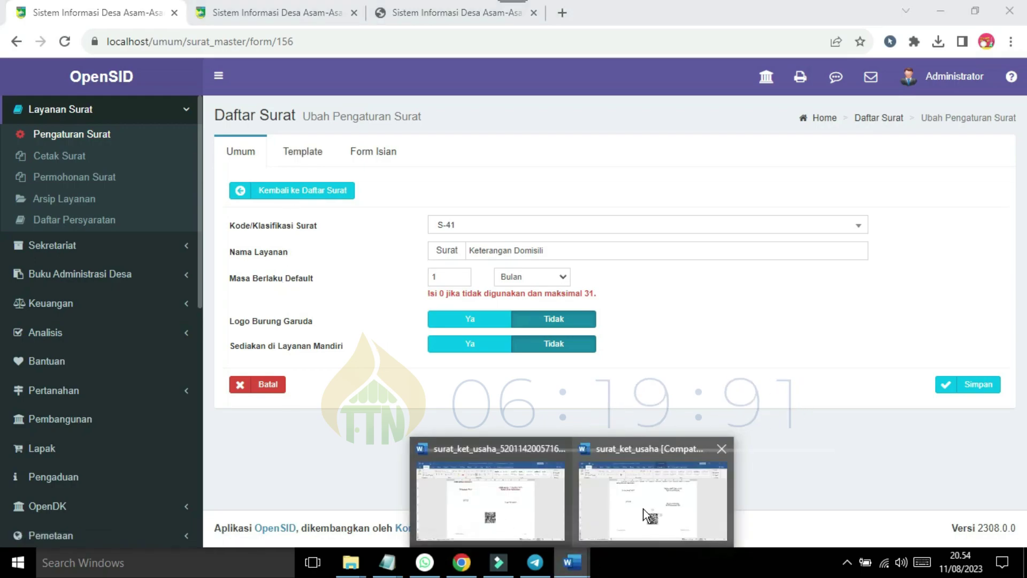
pyautogui.click(637, 496)
pyautogui.click(498, 369)
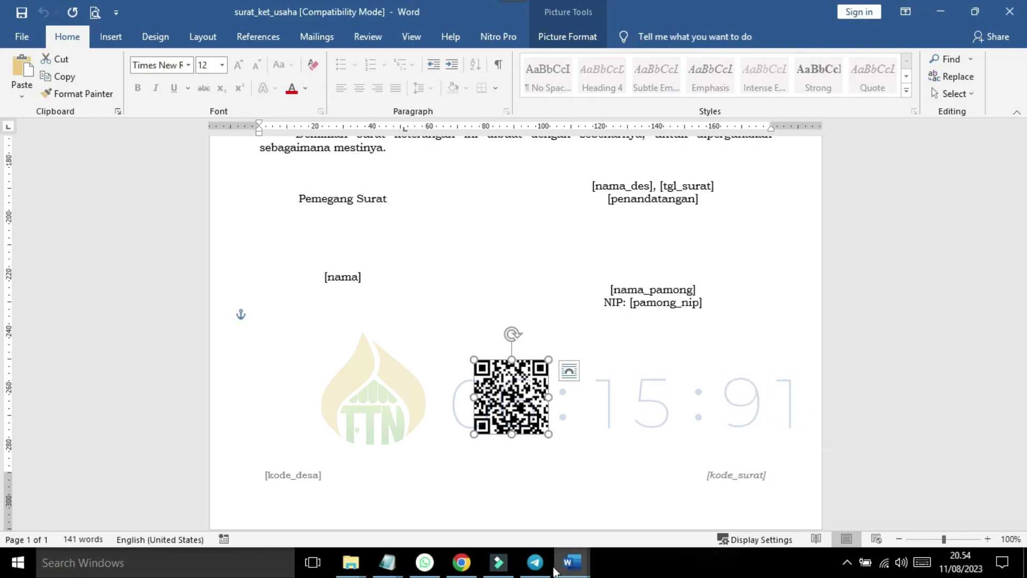
# Back in OpenSID, download the system template of the Keterangan Domisili letter and open it in Word
pyautogui.click(462, 562)
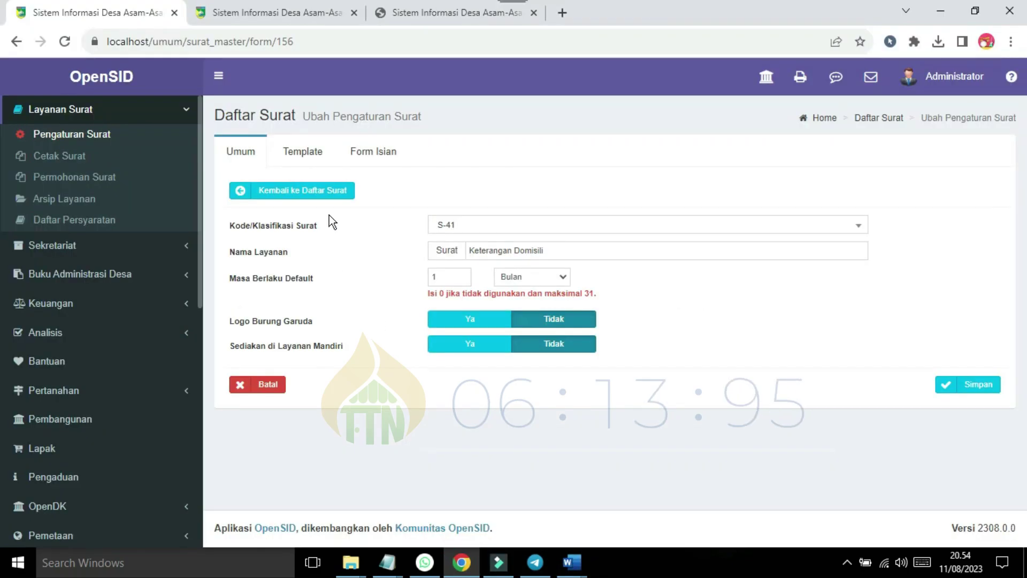
pyautogui.click(300, 155)
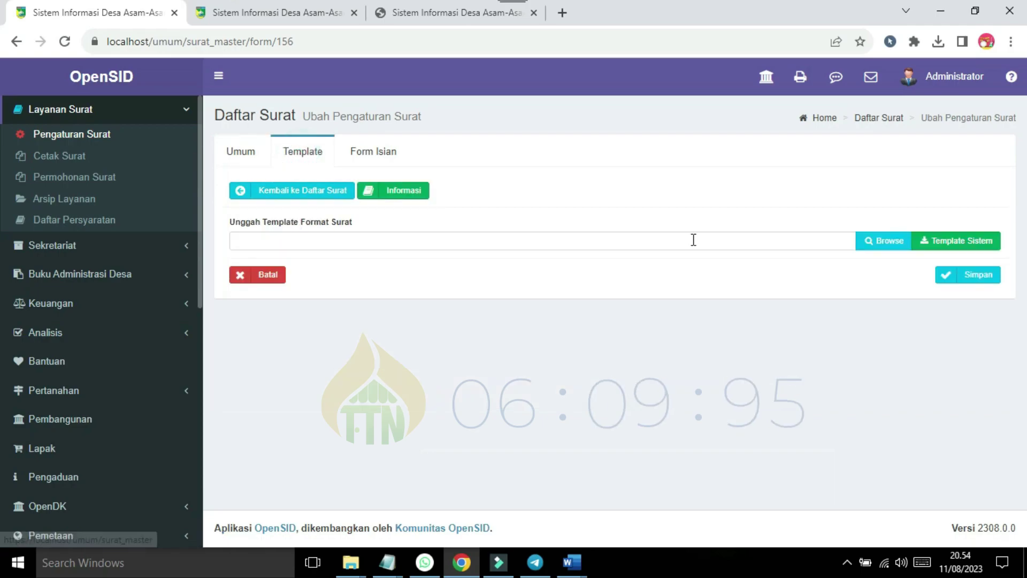
pyautogui.click(962, 240)
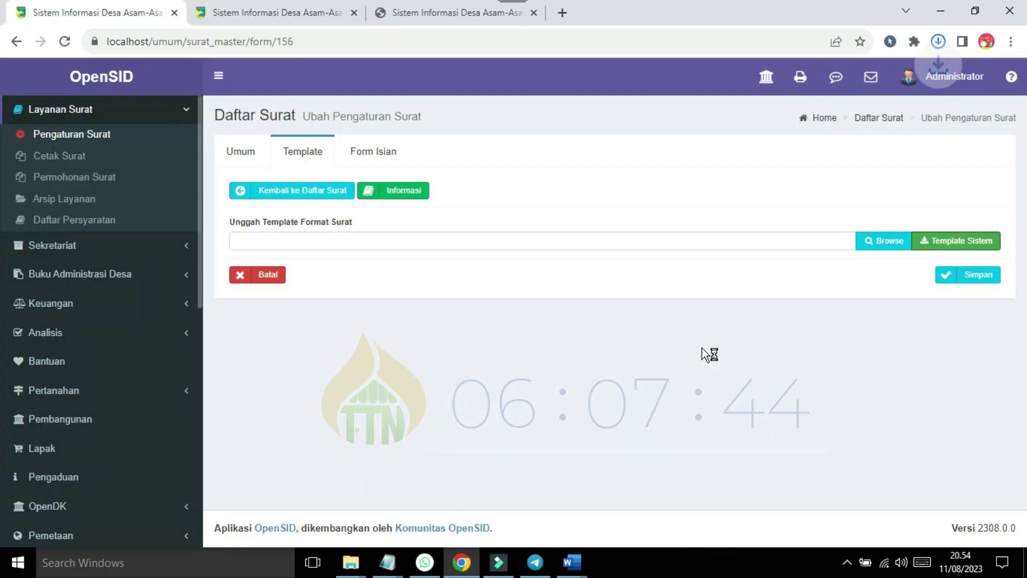
pyautogui.click(938, 42)
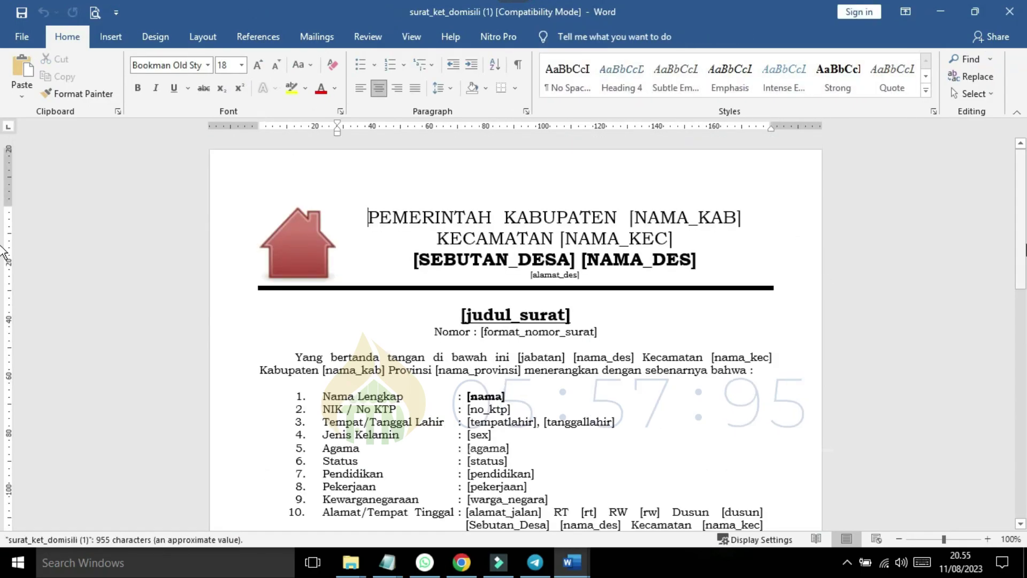
# Copy the QR code from the surat_ket_usaha template into the empty signature cell opposite [penandatangan] in the domisili template and move it slightly lower
pyautogui.moveTo(1021, 211)
pyautogui.mouseDown()
pyautogui.moveTo(1022, 398)
pyautogui.moveTo(1022, 349)
pyautogui.mouseUp()
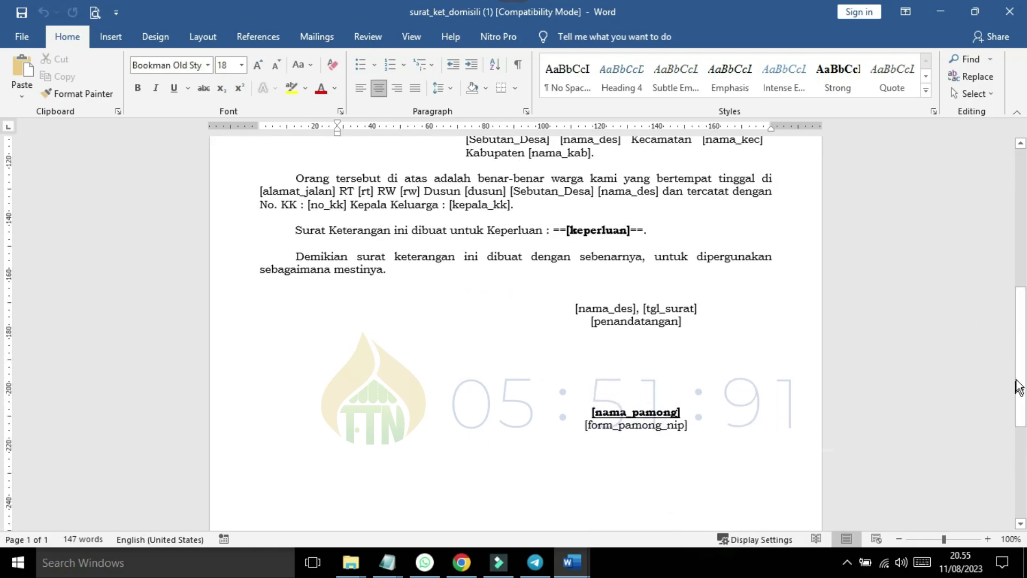
pyautogui.moveTo(1021, 369); pyautogui.dragTo(1021, 280)
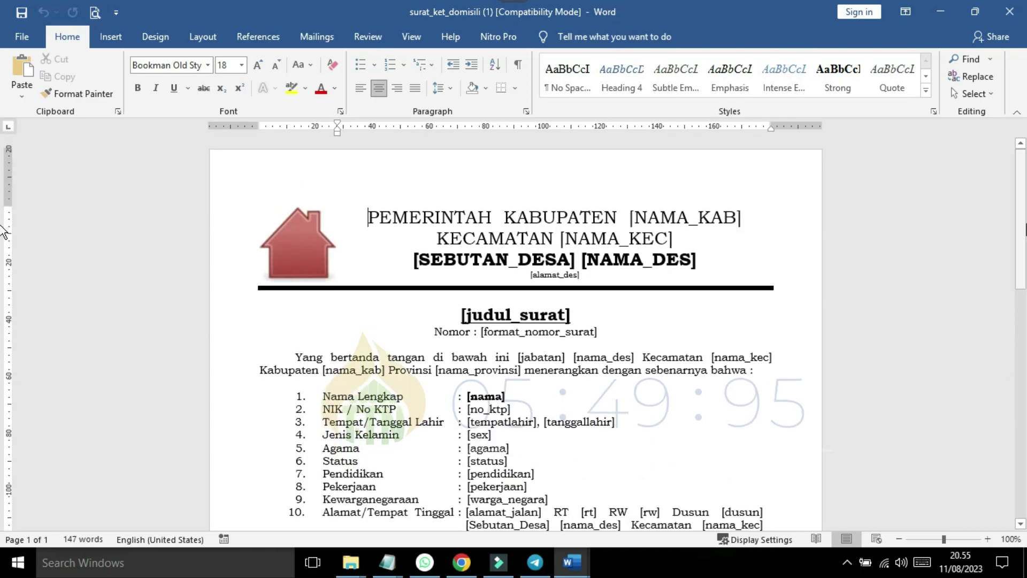
pyautogui.scroll(-10, 4, 308)
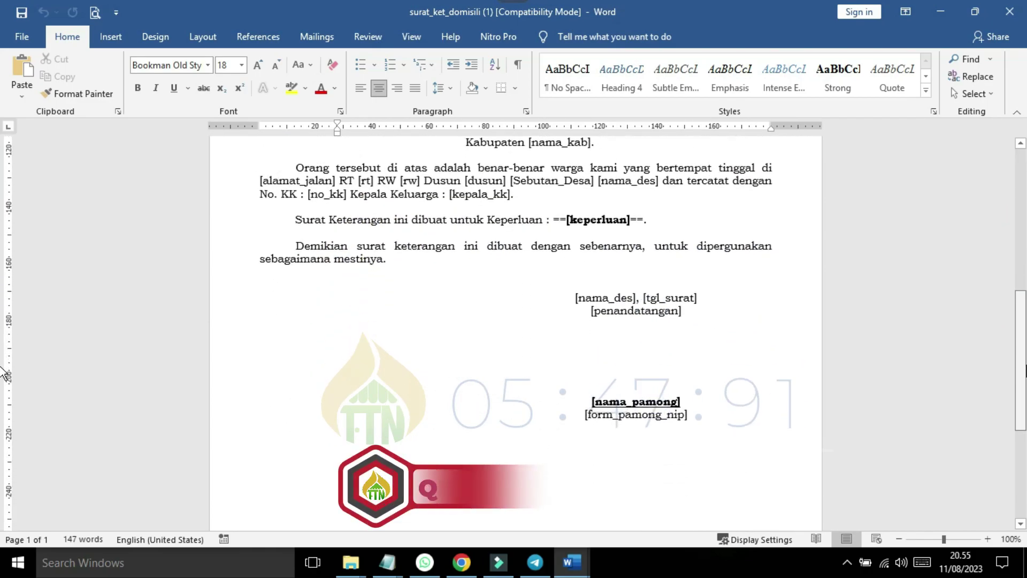
pyautogui.scroll(-1, 4, 381)
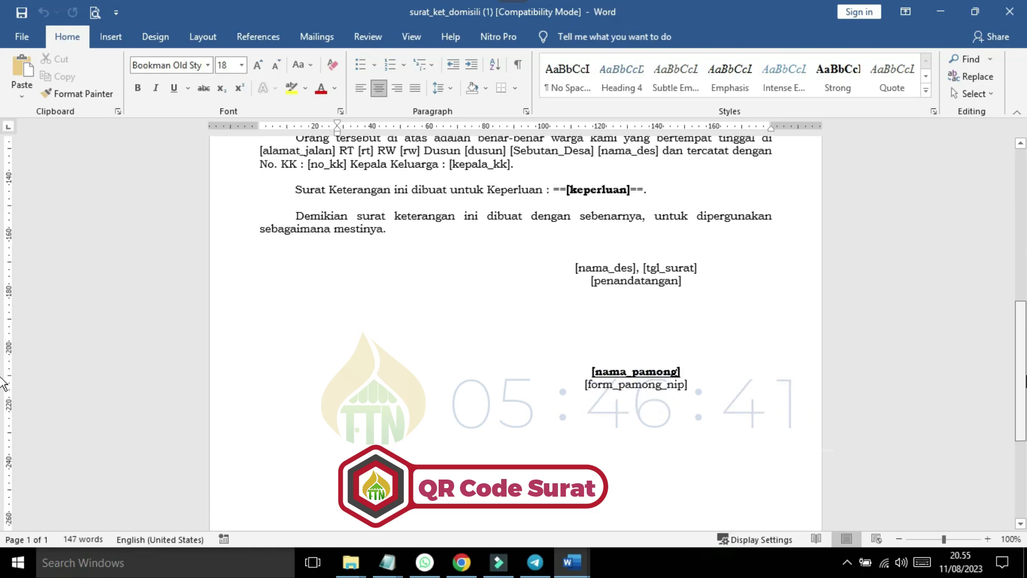
pyautogui.click(305, 324)
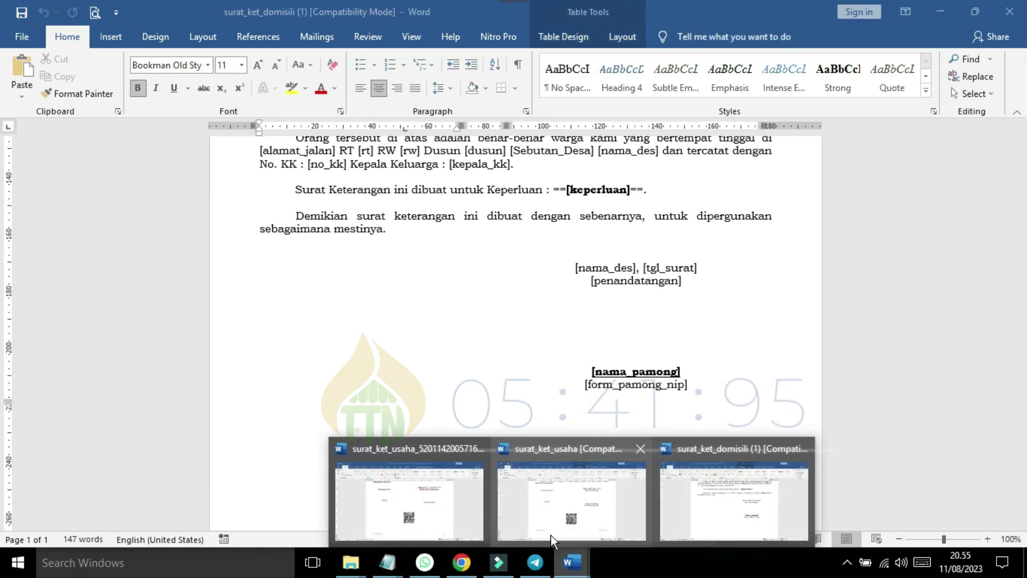
pyautogui.click(612, 535)
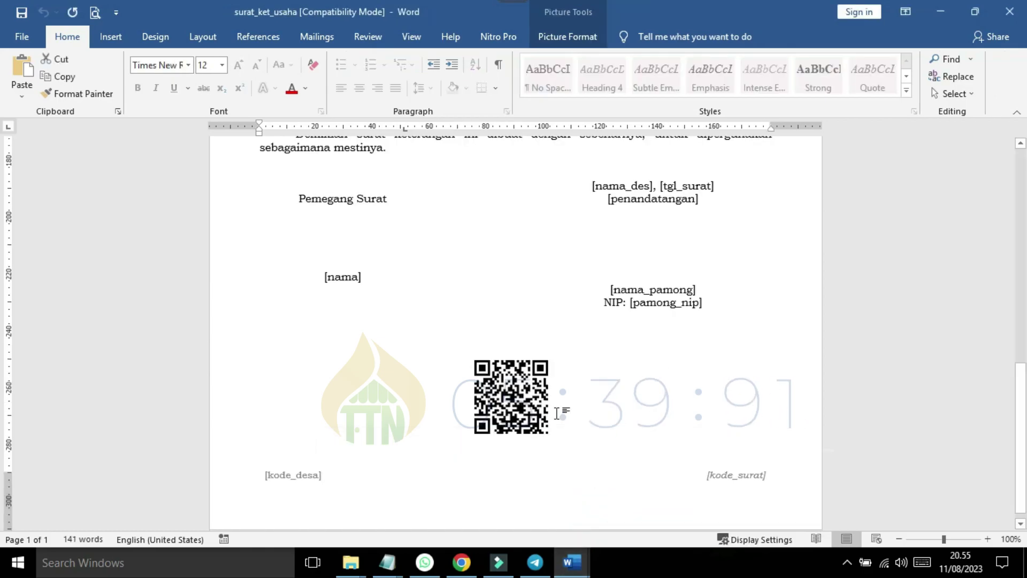
pyautogui.click(516, 428)
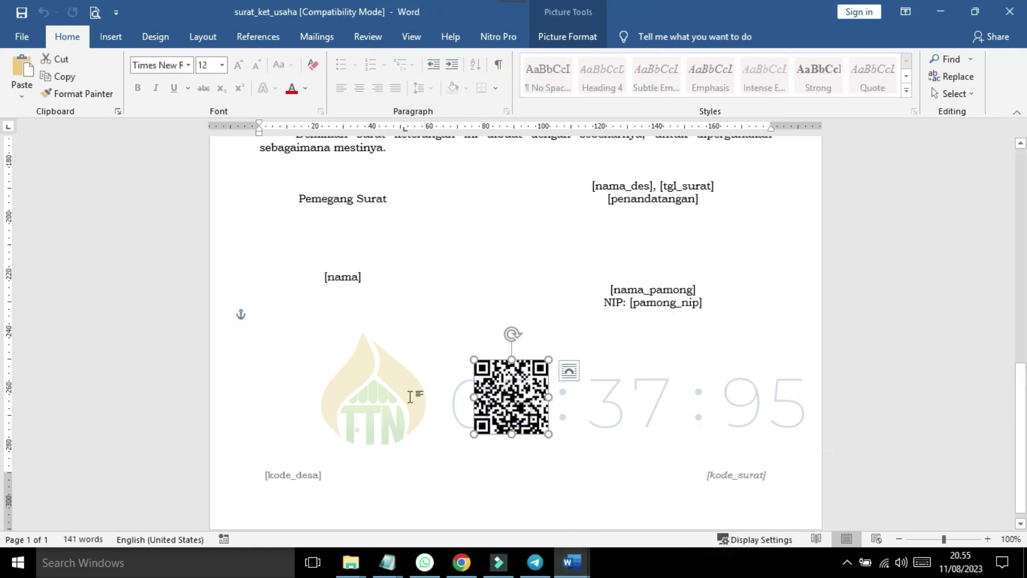
pyautogui.moveTo(572, 562)
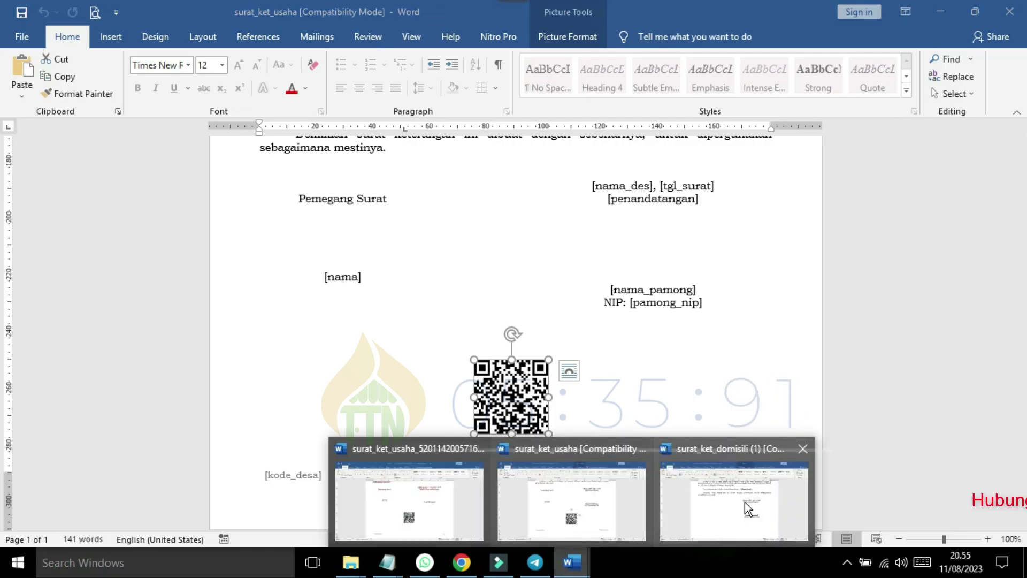
pyautogui.click(729, 500)
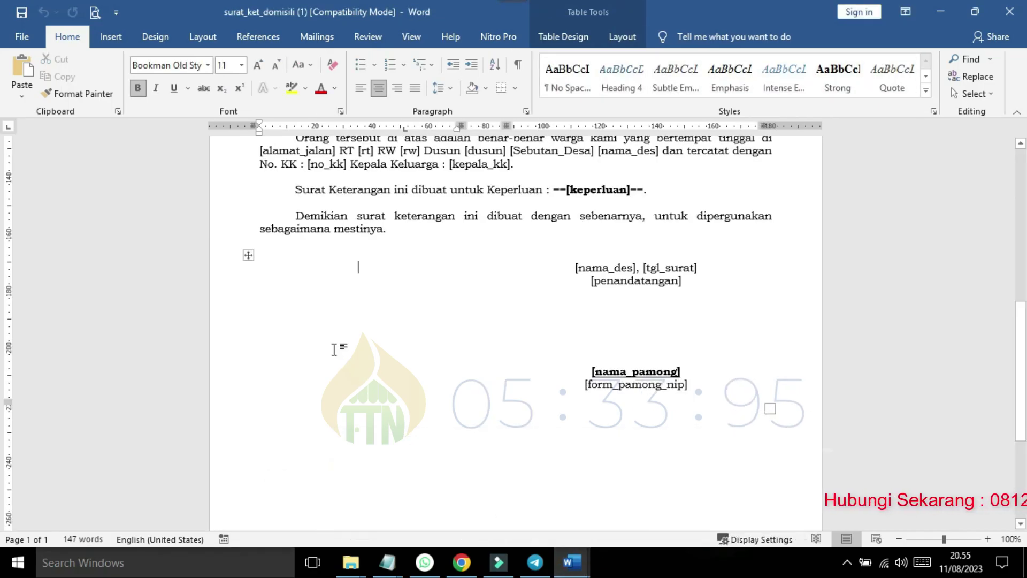
pyautogui.hotkey('ctrl', 'v')
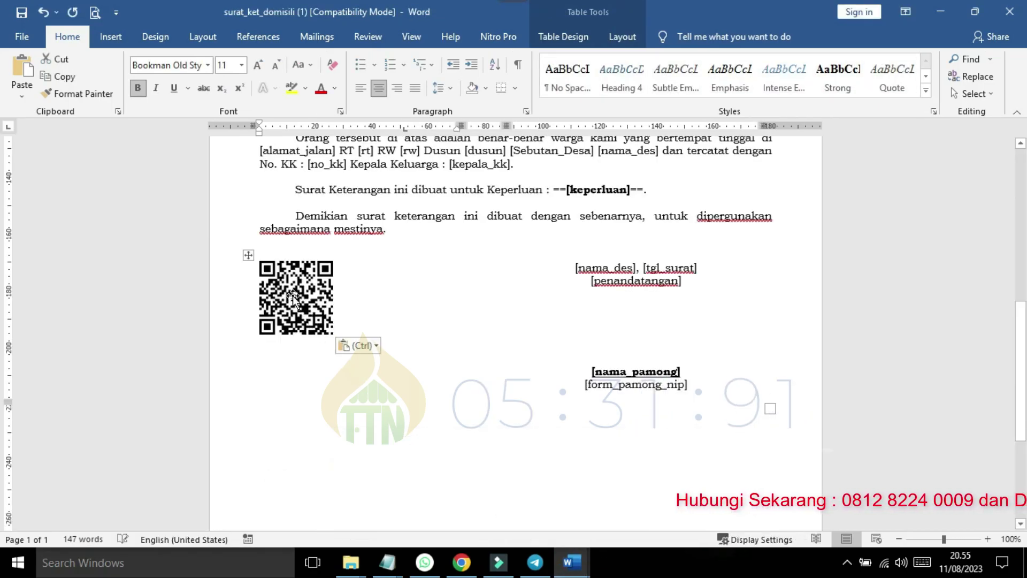
pyautogui.click(292, 293)
pyautogui.moveTo(292, 293); pyautogui.dragTo(297, 322)
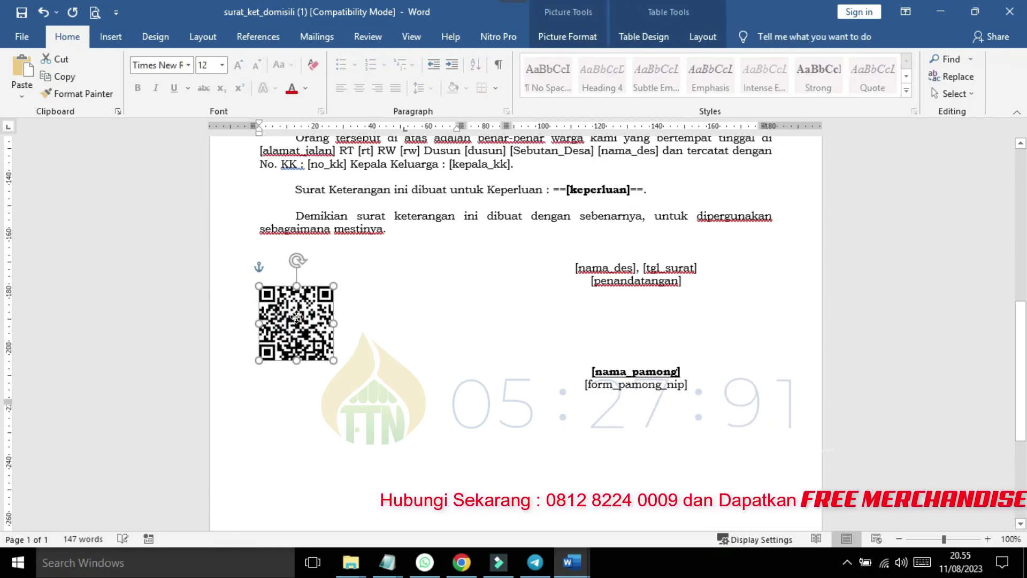
# Save the edited template as the RTF file surat_ket_domisili in the Contoh Template Surat folder under TTN on drive G
pyautogui.moveTo(1023, 408); pyautogui.dragTo(1023, 306)
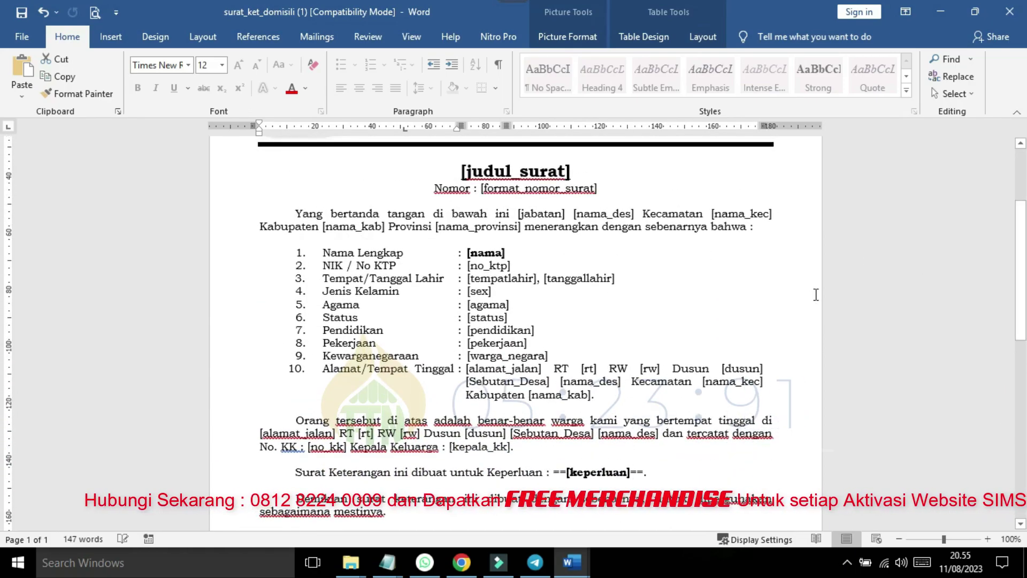
pyautogui.scroll(-12, 899, 327)
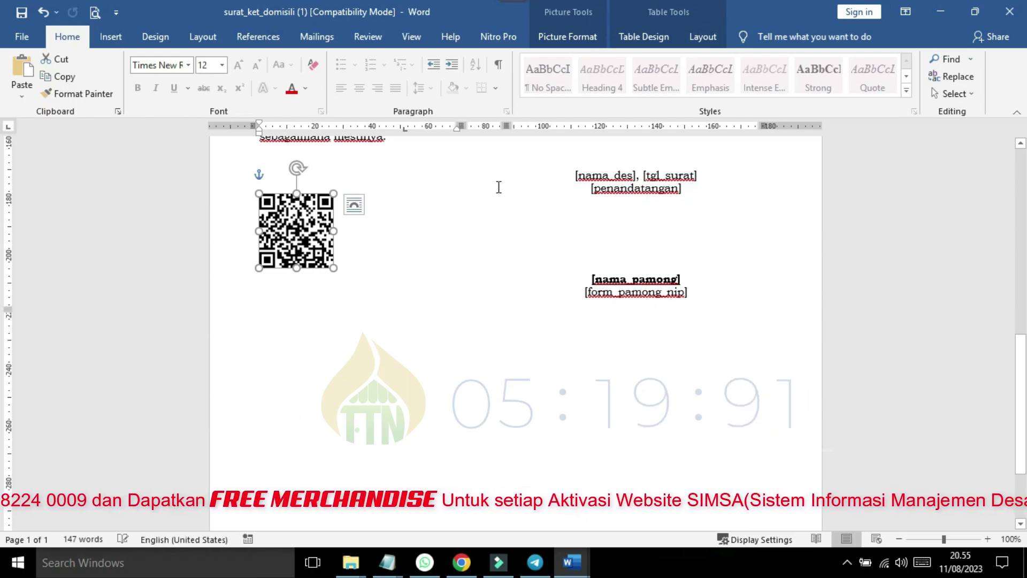
pyautogui.scroll(5, 397, 471)
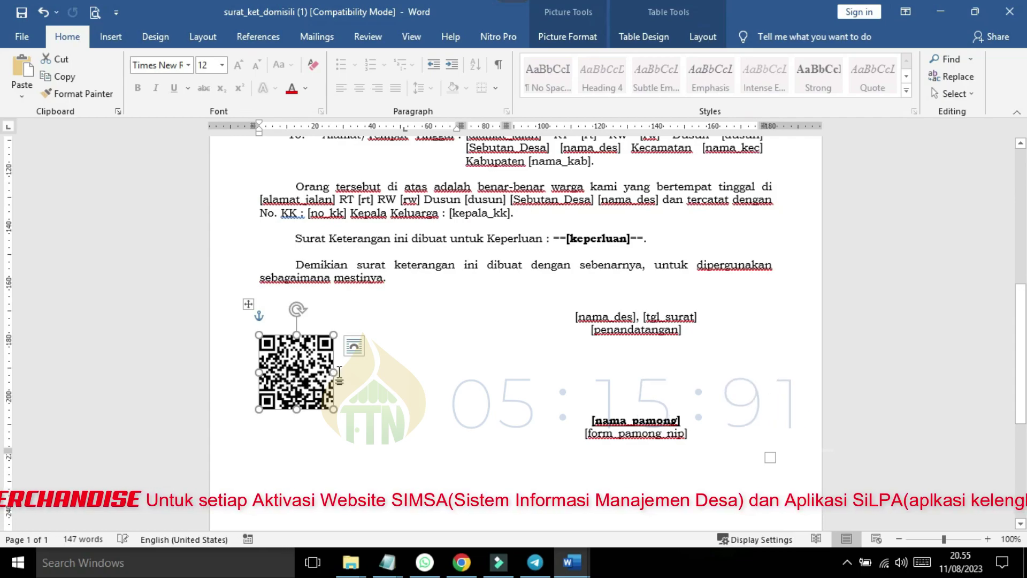
pyautogui.scroll(2, 4, 342)
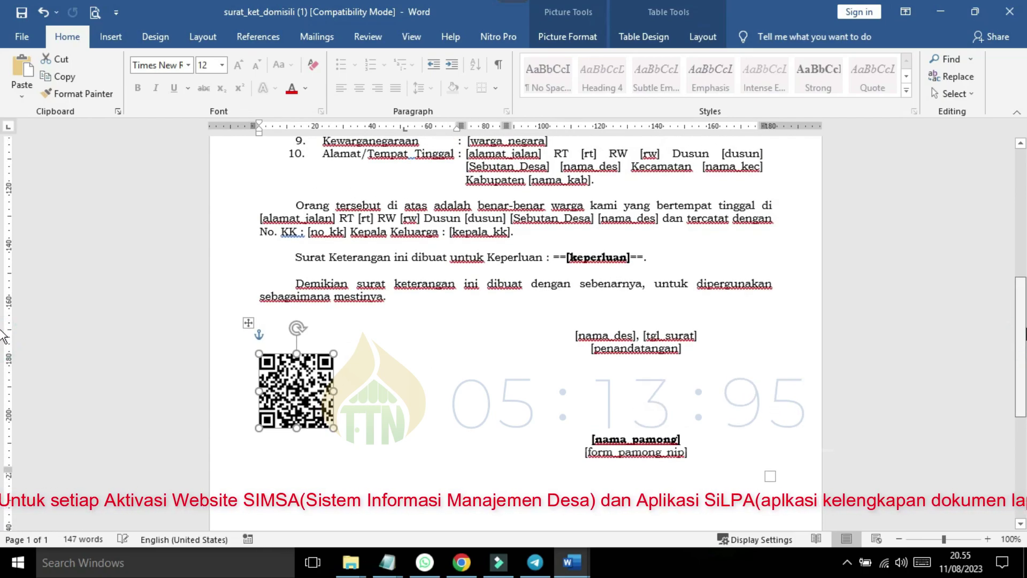
pyautogui.scroll(10, 3, 316)
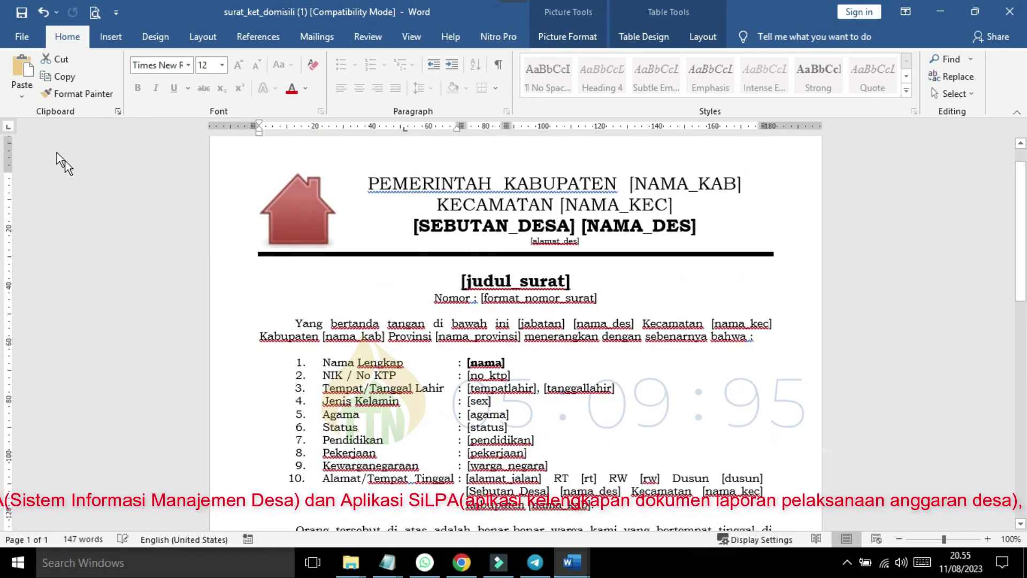
pyautogui.click(21, 38)
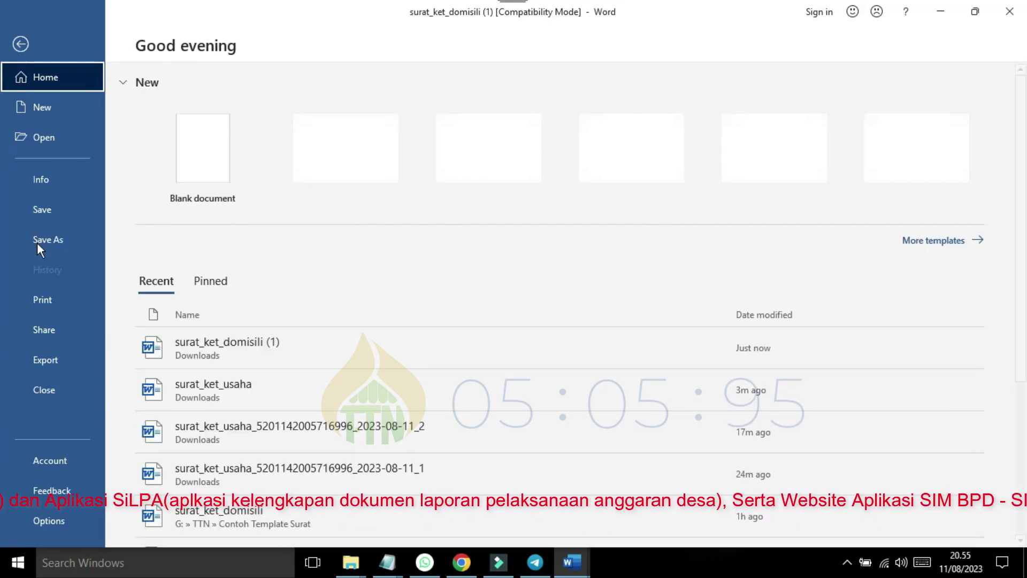
pyautogui.click(37, 243)
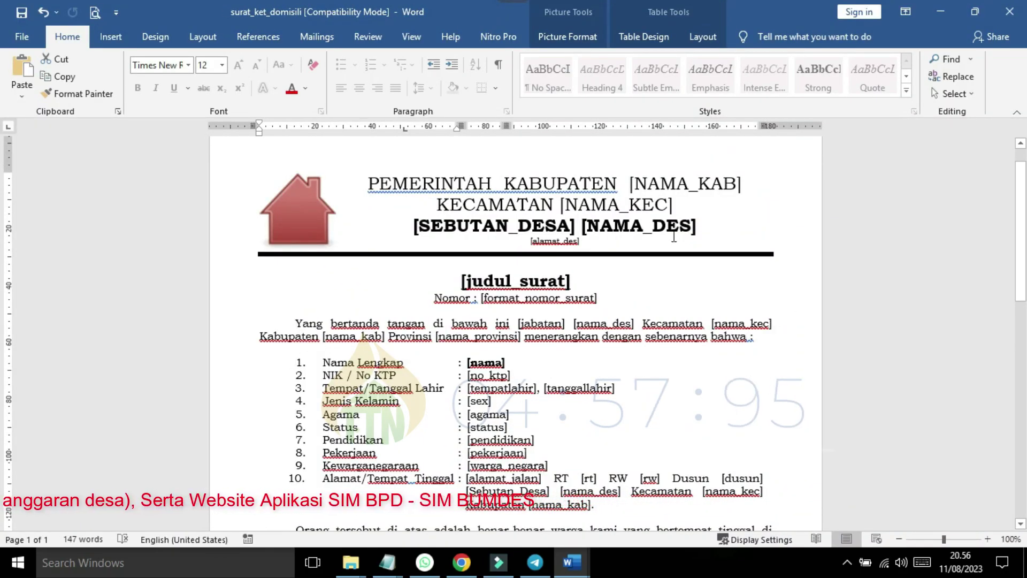
pyautogui.scroll(-7, 5, 216)
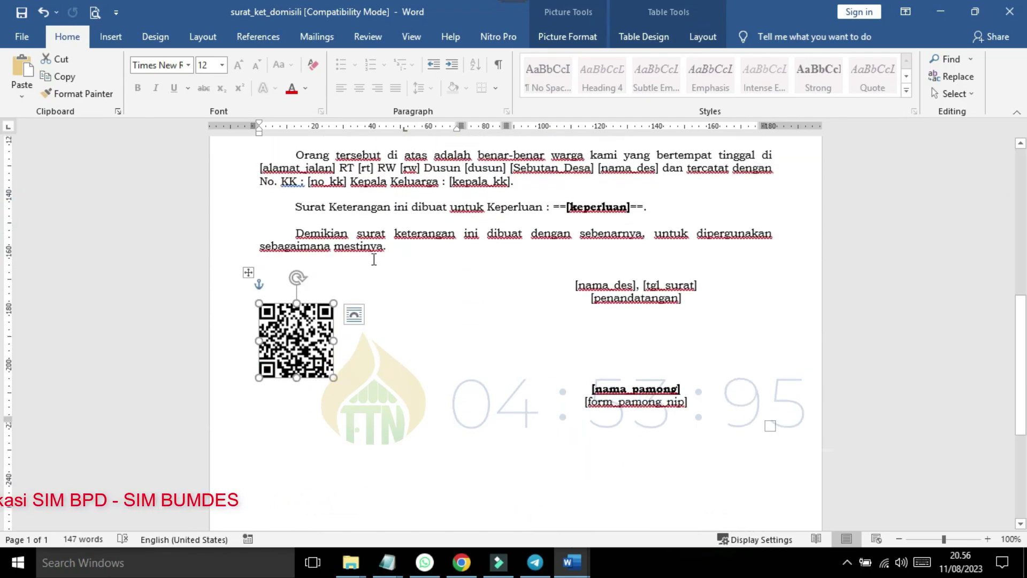
# In OpenSID, upload surat_ket_domisili.rtf from the Contoh Template Surat folder as the Keterangan Domisili letter template and save the letter settings
pyautogui.click(464, 557)
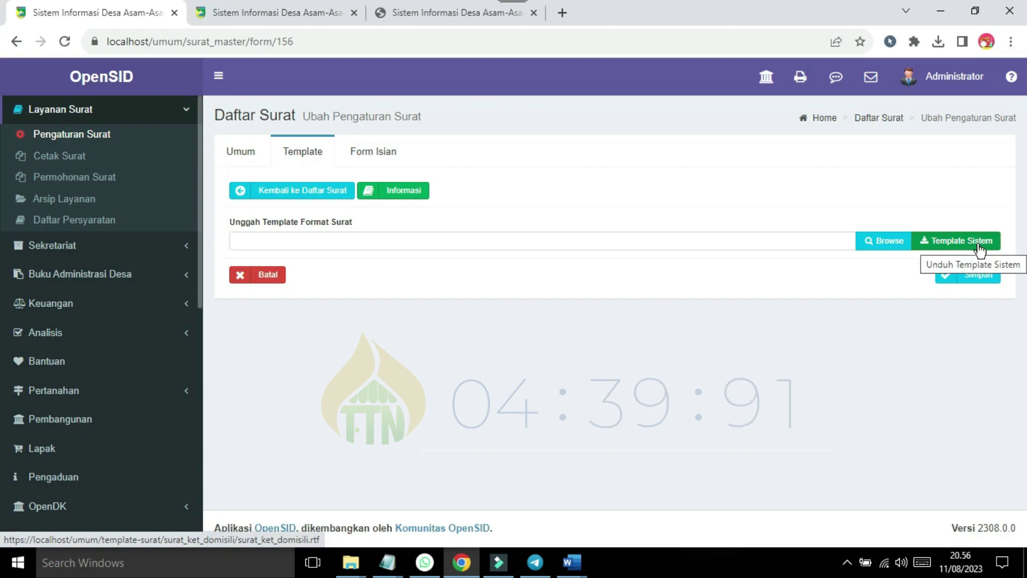
pyautogui.click(888, 244)
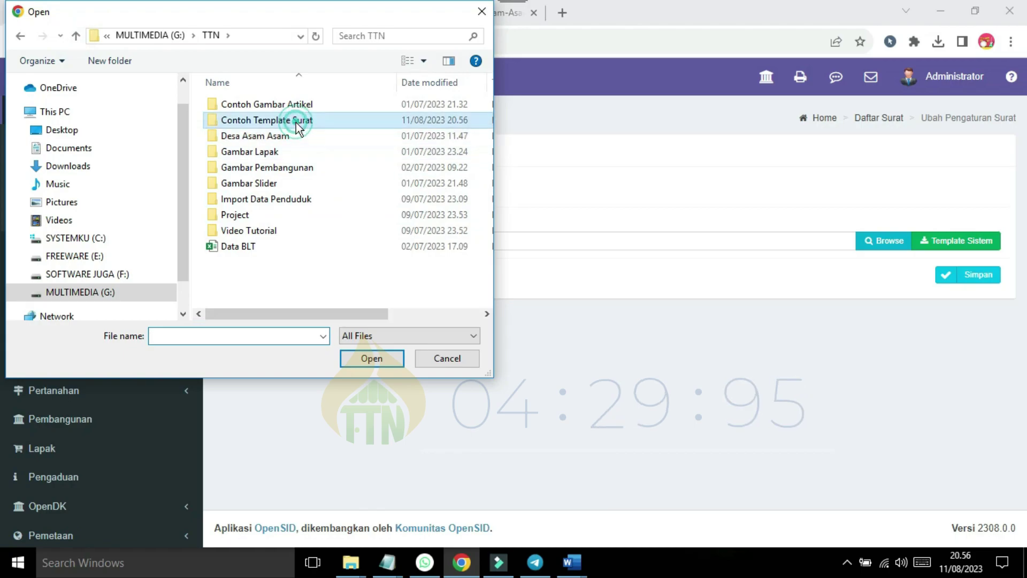
pyautogui.doubleClick(297, 123)
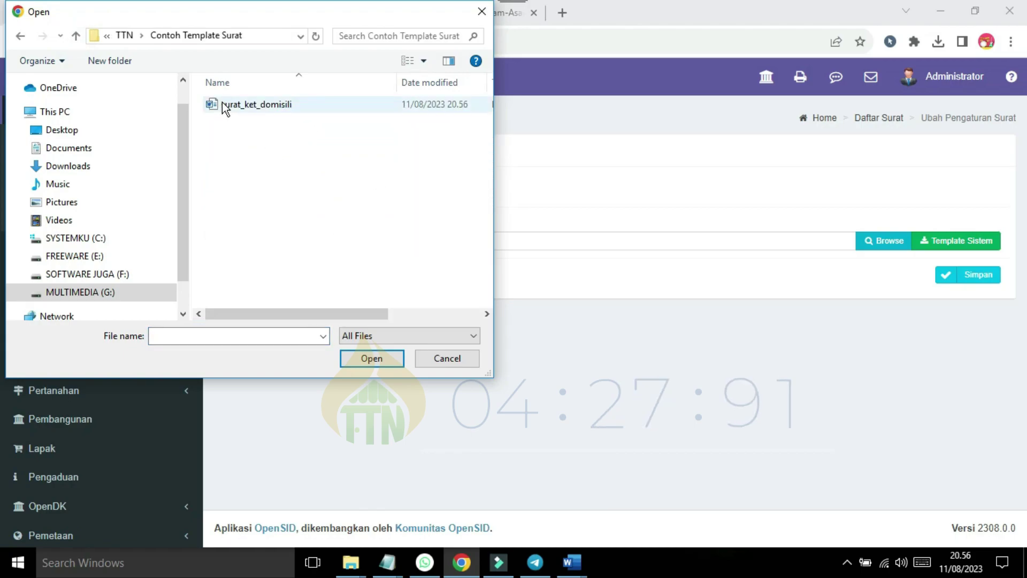
pyautogui.doubleClick(258, 107)
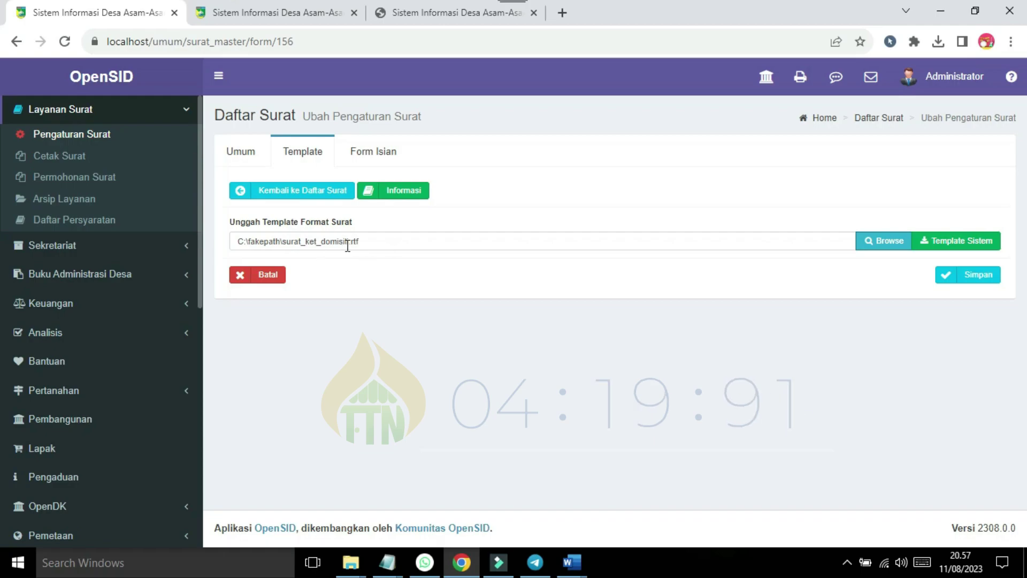
pyautogui.click(971, 275)
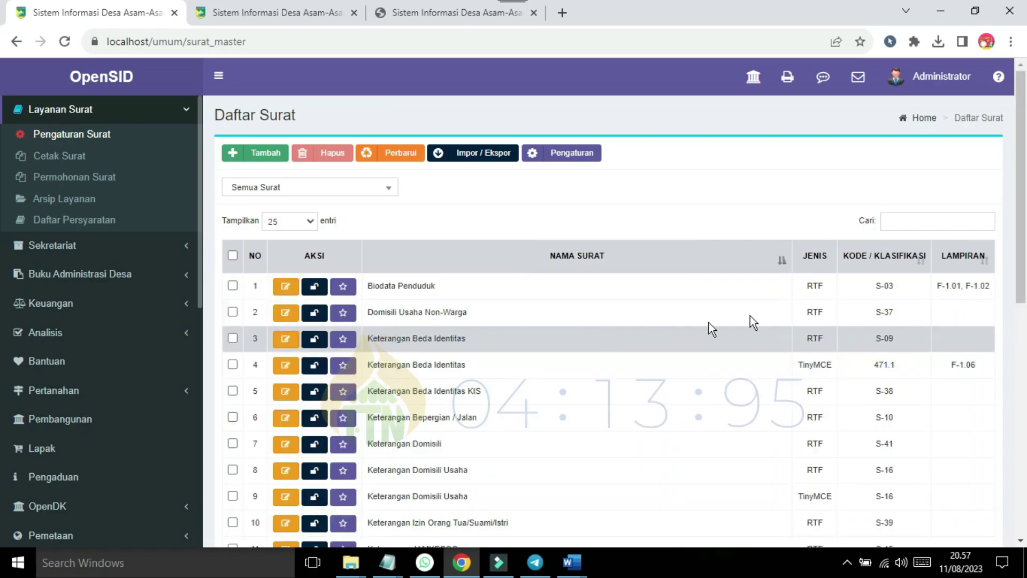
# Find the RTF Keterangan Domisili letter with the search DOMISI, set Tampilkan QR Code to Ya in its settings and save
pyautogui.click(937, 222)
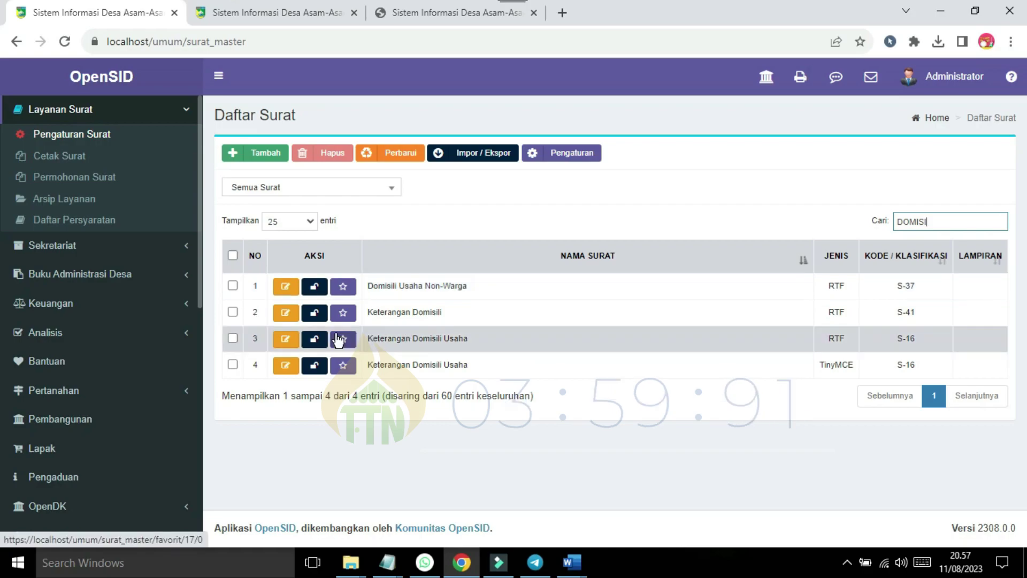
pyautogui.click(284, 317)
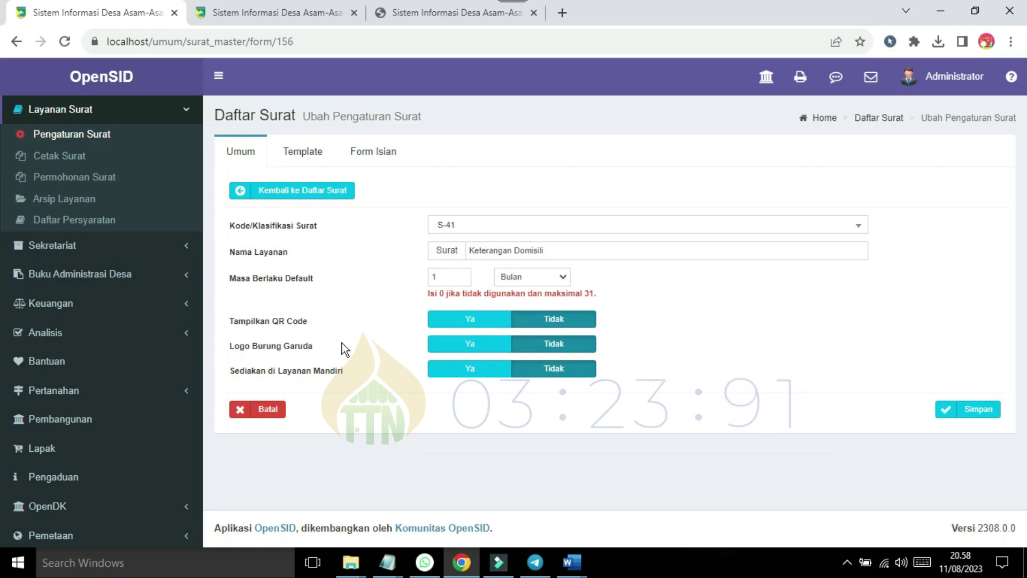
pyautogui.click(470, 323)
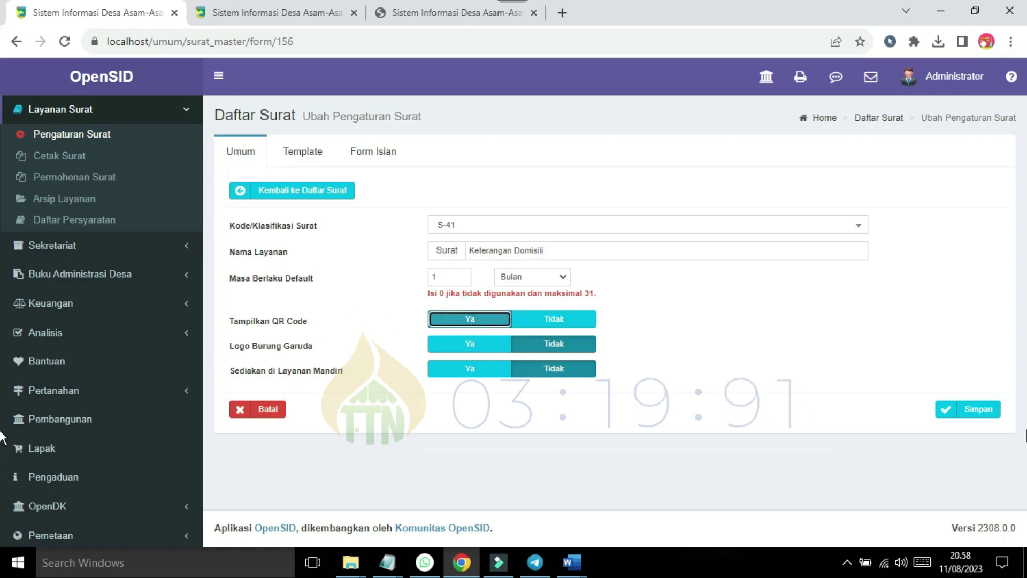
pyautogui.click(983, 412)
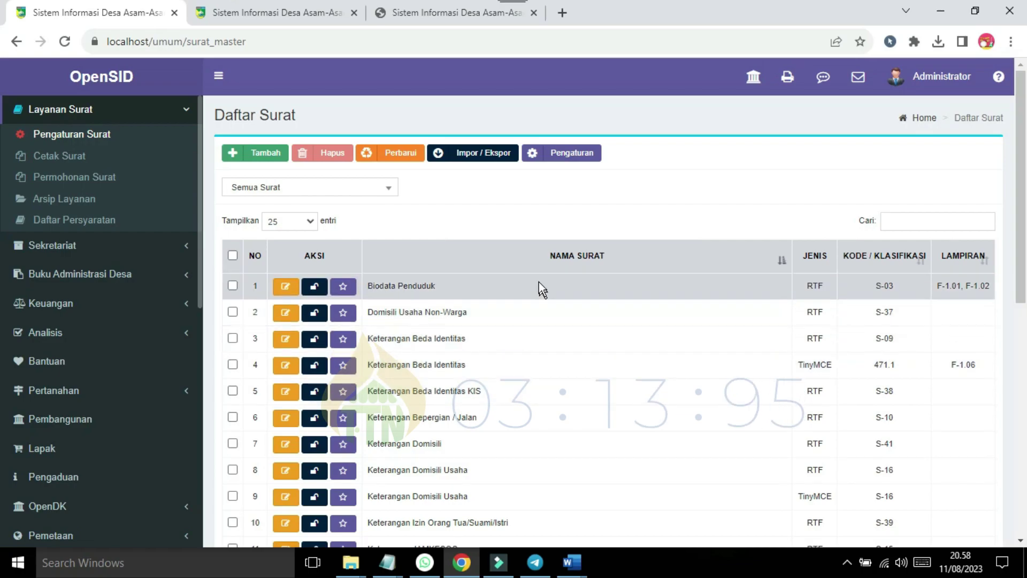
# Start a new Keterangan Domisili letter from Cetak Surat and select the first listed resident as the applicant
pyautogui.click(59, 156)
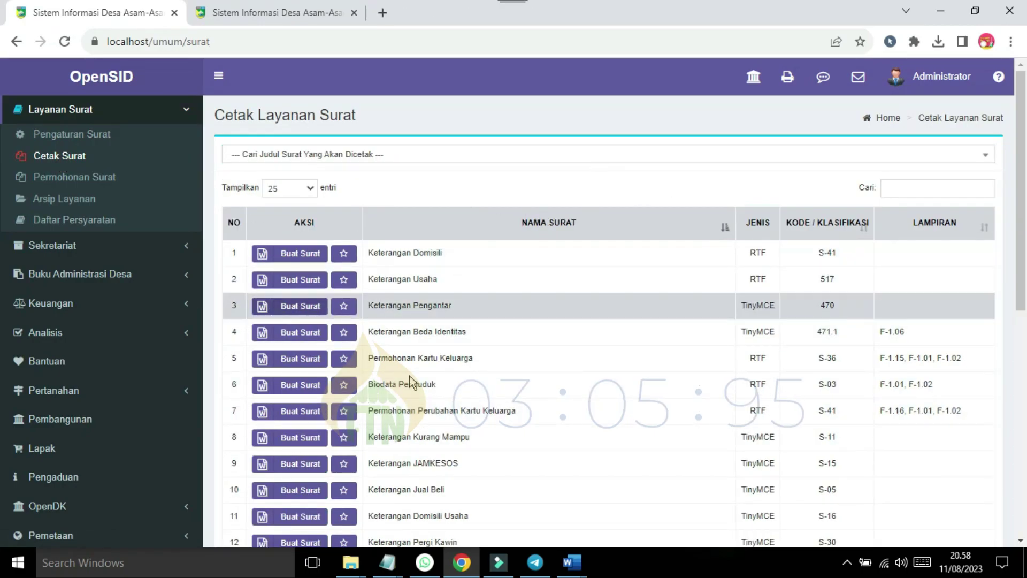
pyautogui.click(298, 258)
pyautogui.click(555, 193)
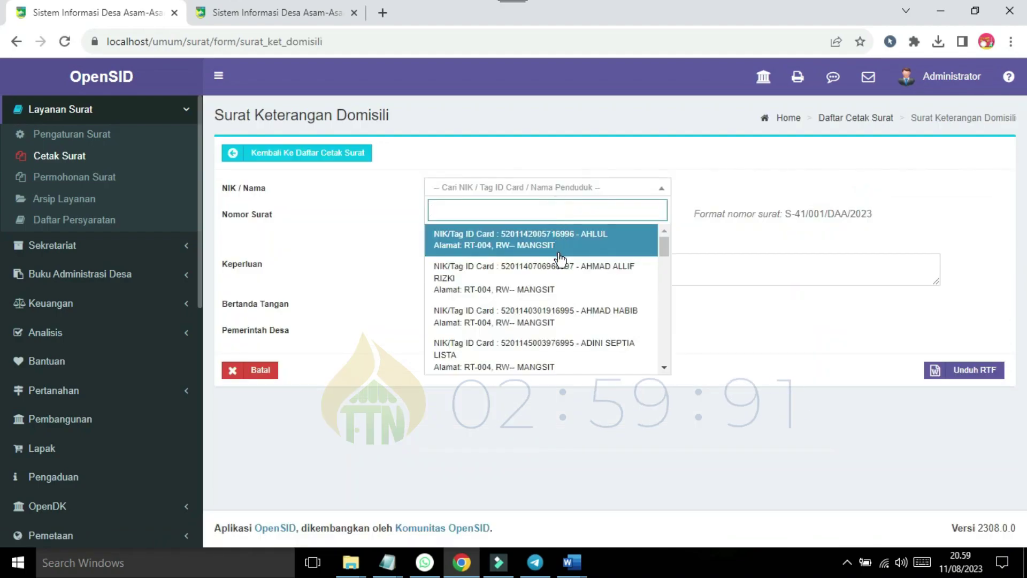
pyautogui.click(554, 237)
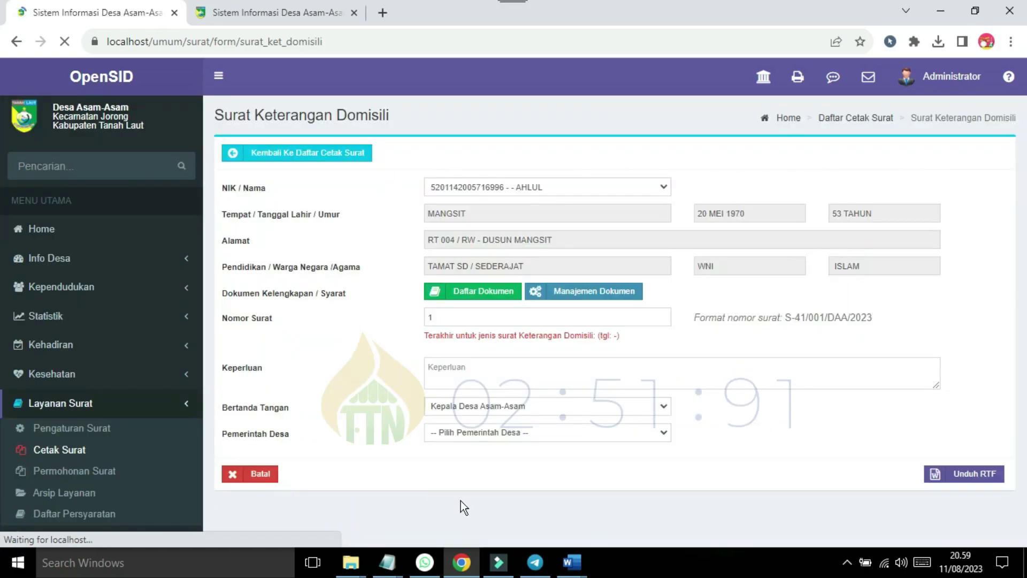
# Enter "Biodata Sementara" as the letter's Keperluan and download the letter as RTF
pyautogui.click(488, 376)
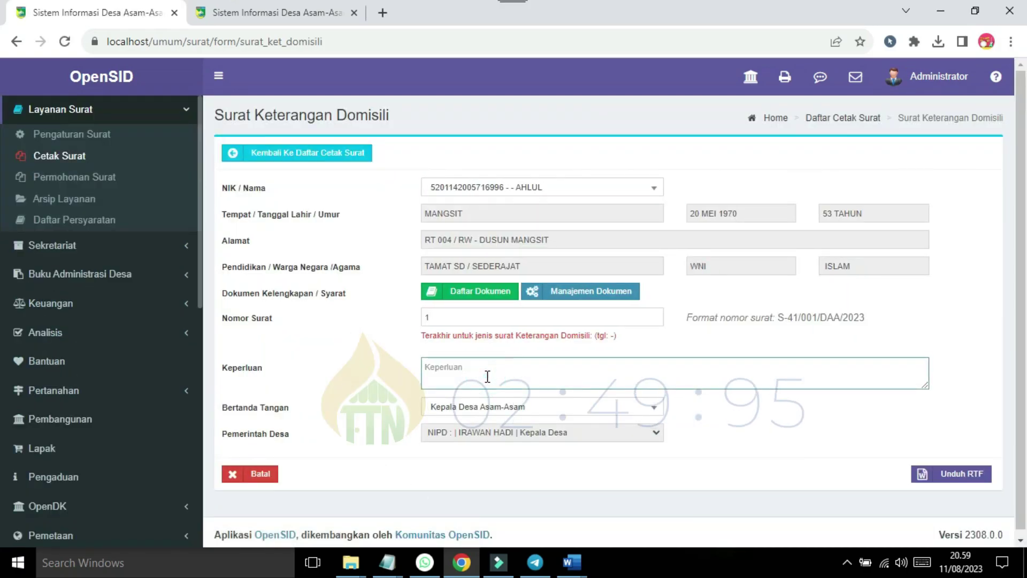
pyautogui.write('blO')
pyautogui.write('lOTA')
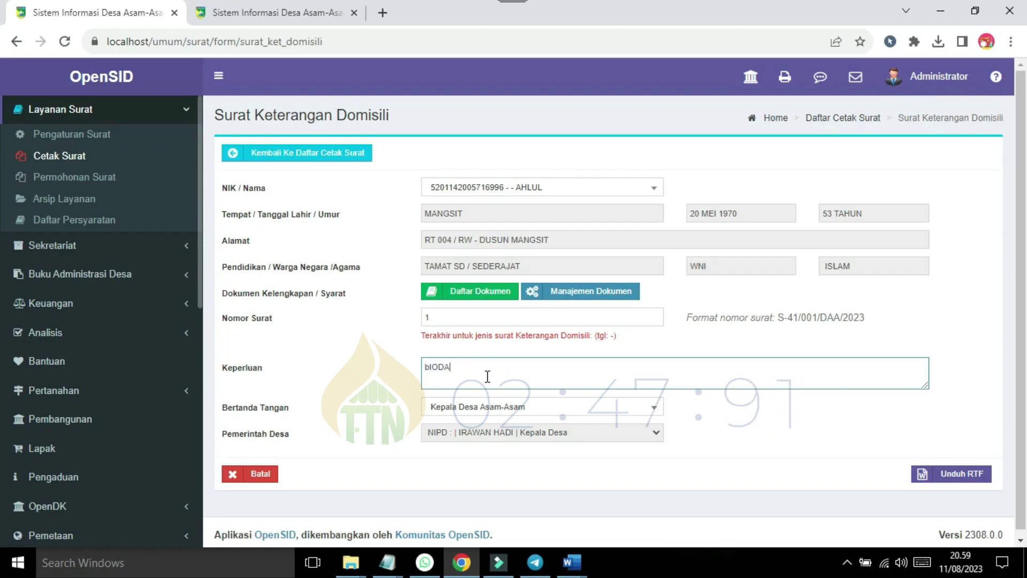
pyautogui.press('BackSpace')
pyautogui.press('BackSpace')
pyautogui.press('BackSpace')
pyautogui.press('BackSpace')
pyautogui.press('BackSpace')
pyautogui.press('BackSpace')
pyautogui.press('BackSpace')
pyautogui.write('Biodata Sementara')
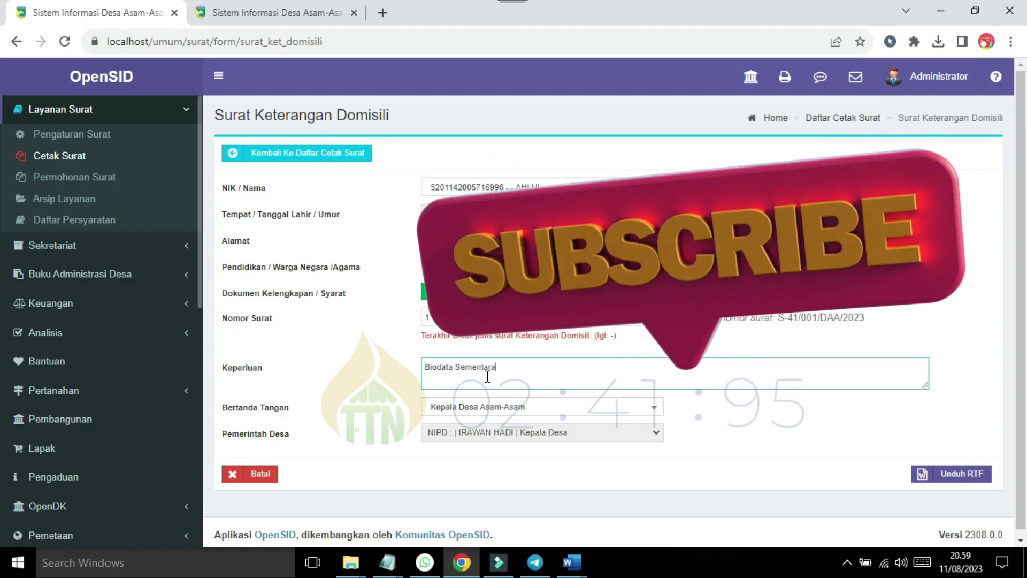
pyautogui.click(727, 429)
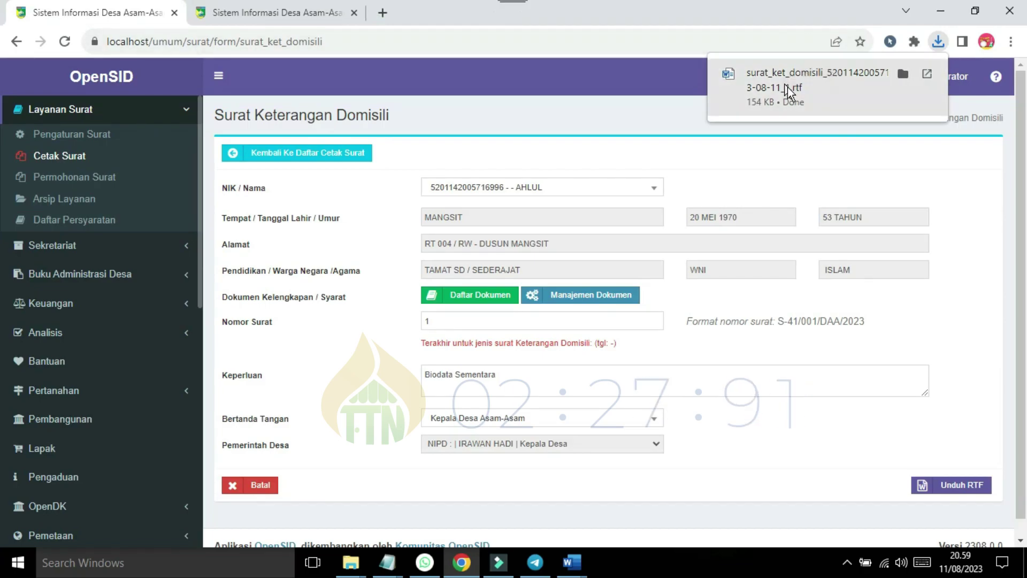
# Open the downloaded Keterangan Domisili letter in Word and examine its contents, QR code and signature block
pyautogui.click(801, 92)
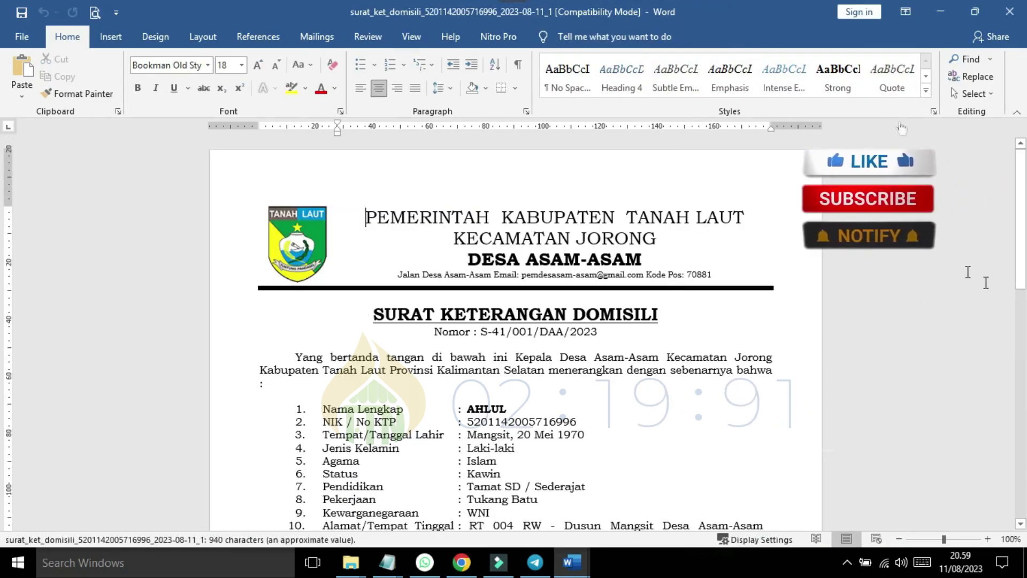
pyautogui.scroll(-6, 1005, 266)
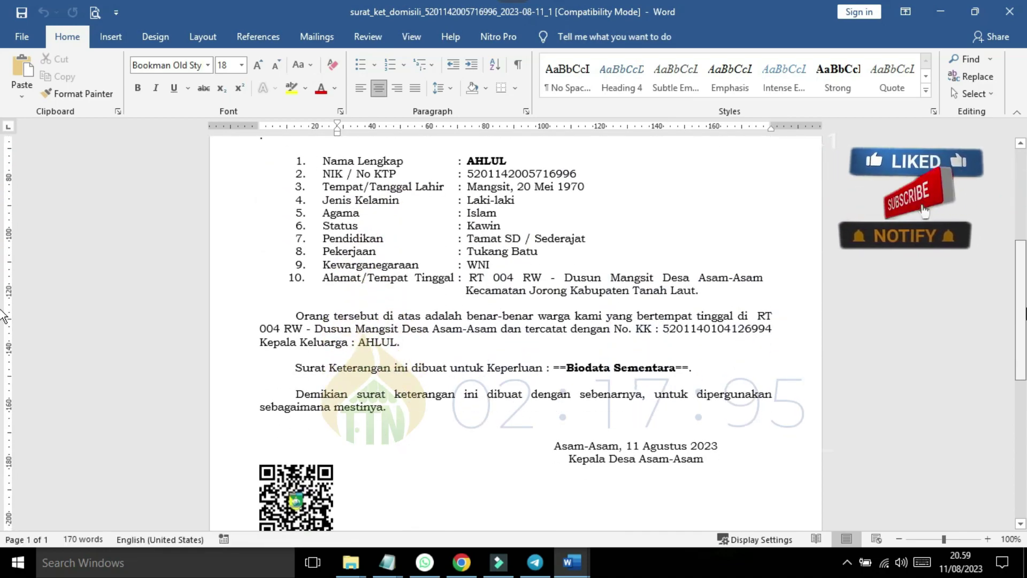
pyautogui.scroll(-3, 514, 332)
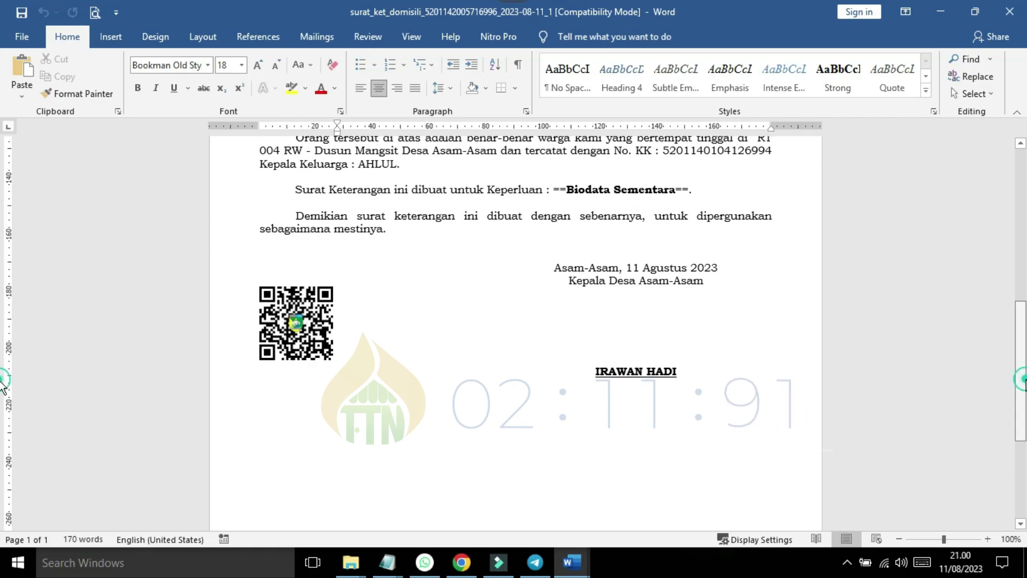
pyautogui.moveTo(1022, 386); pyautogui.dragTo(1022, 359)
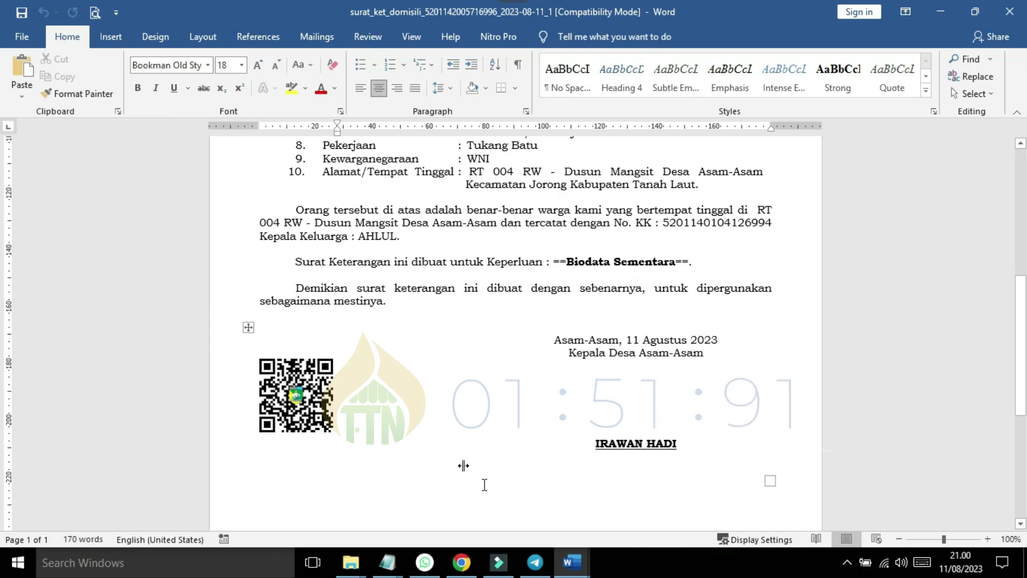
# Back in OpenSID, refresh Arsip Layanan, display the Keterangan Domisili letter's QR code and view its verification page
pyautogui.click(461, 562)
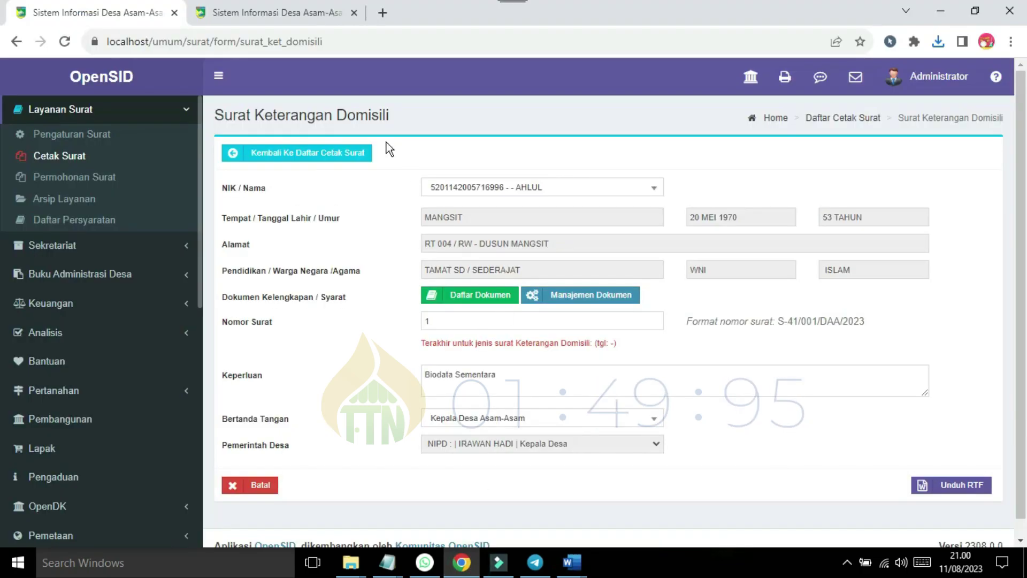
pyautogui.click(289, 13)
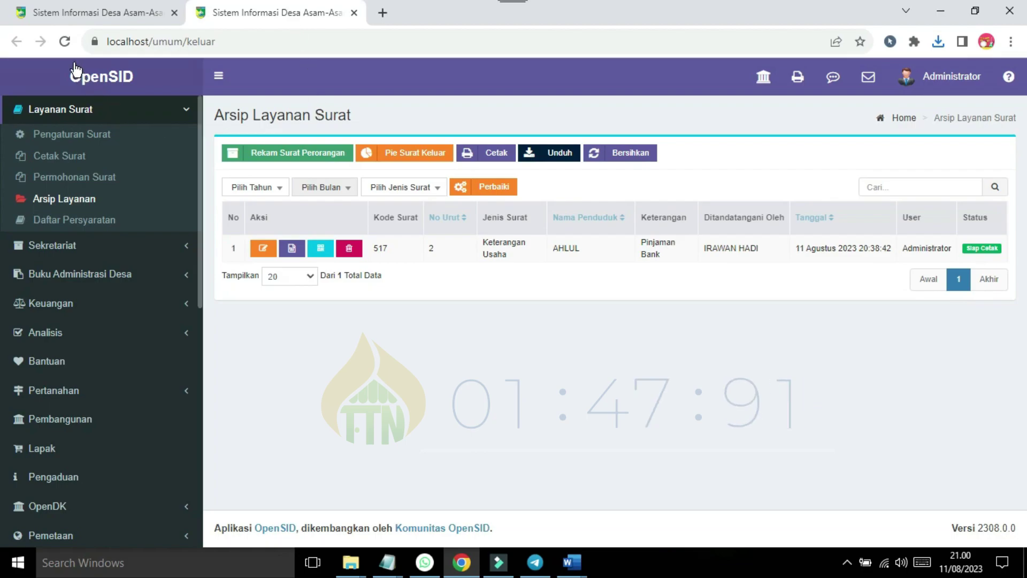
pyautogui.click(66, 48)
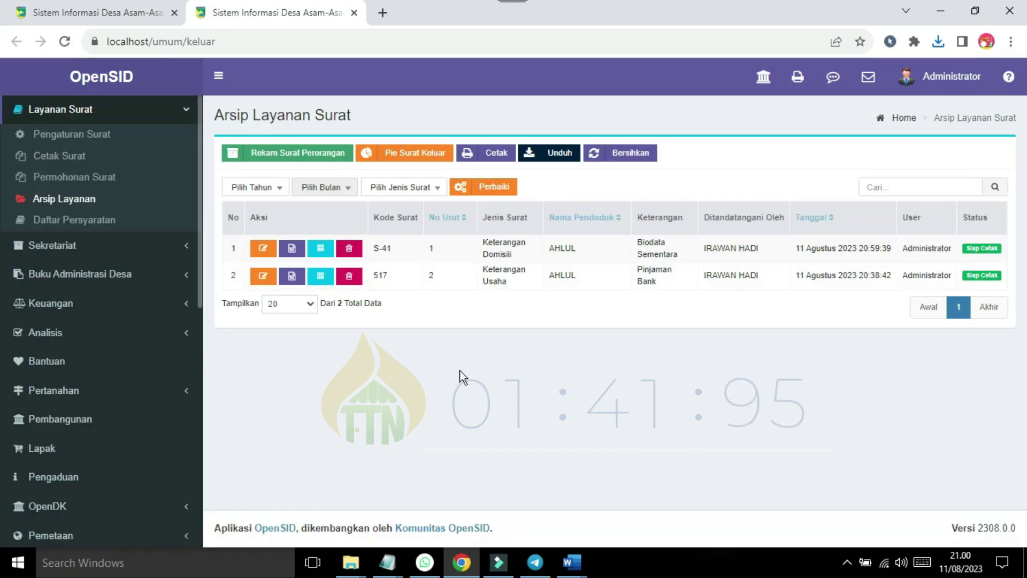
pyautogui.click(323, 250)
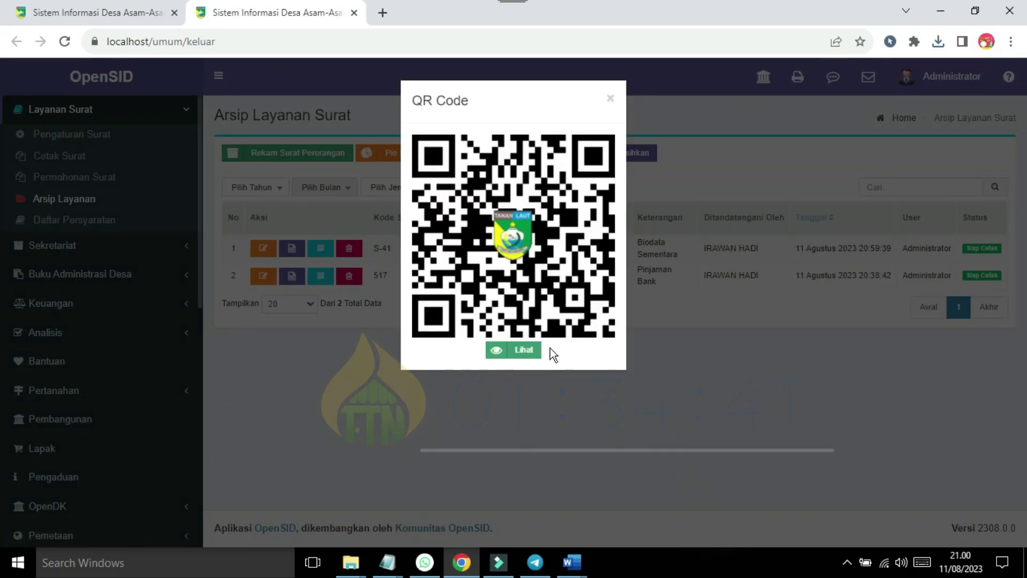
pyautogui.click(522, 352)
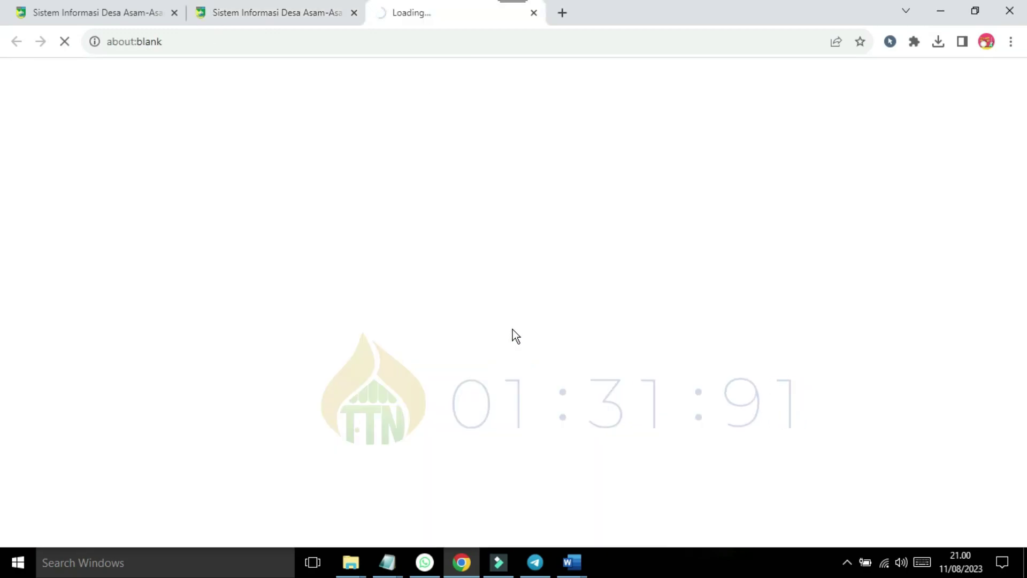
pyautogui.scroll(-1, 1022, 346)
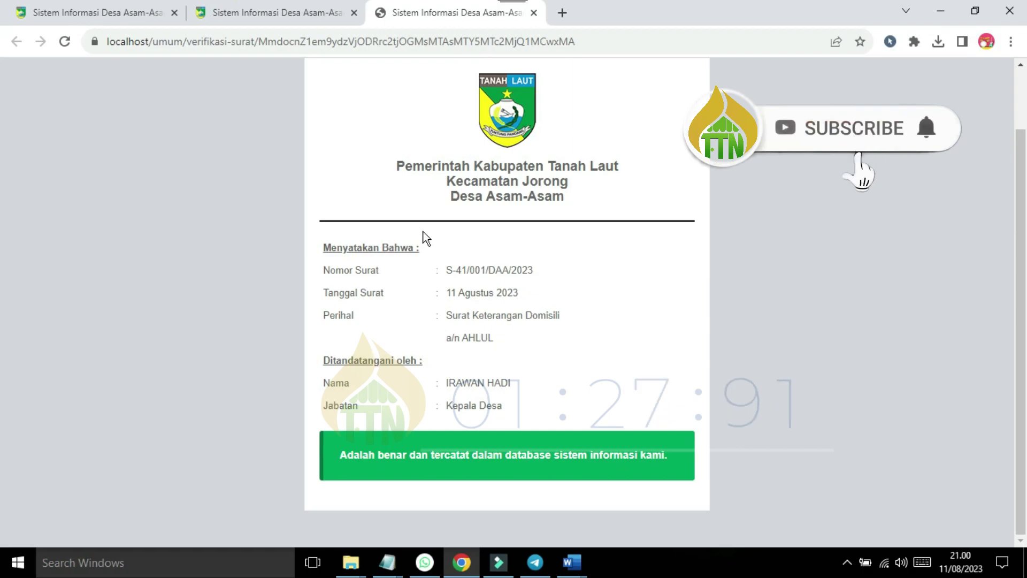
pyautogui.scroll(1, 3, 254)
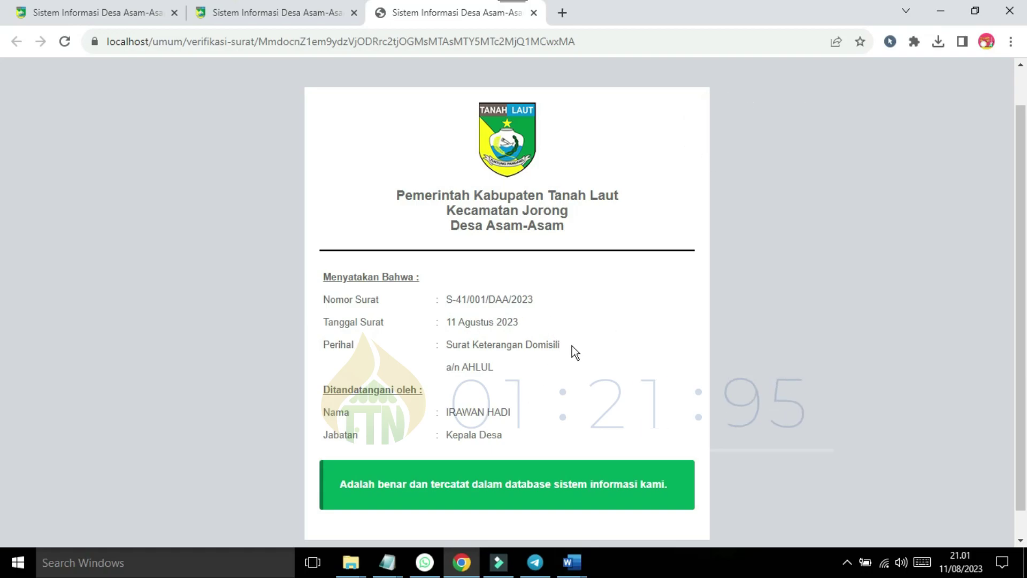
# Switch to the generated domisili letter in Word and compare its letter number, resident data and signatory with the verification page
pyautogui.click(585, 574)
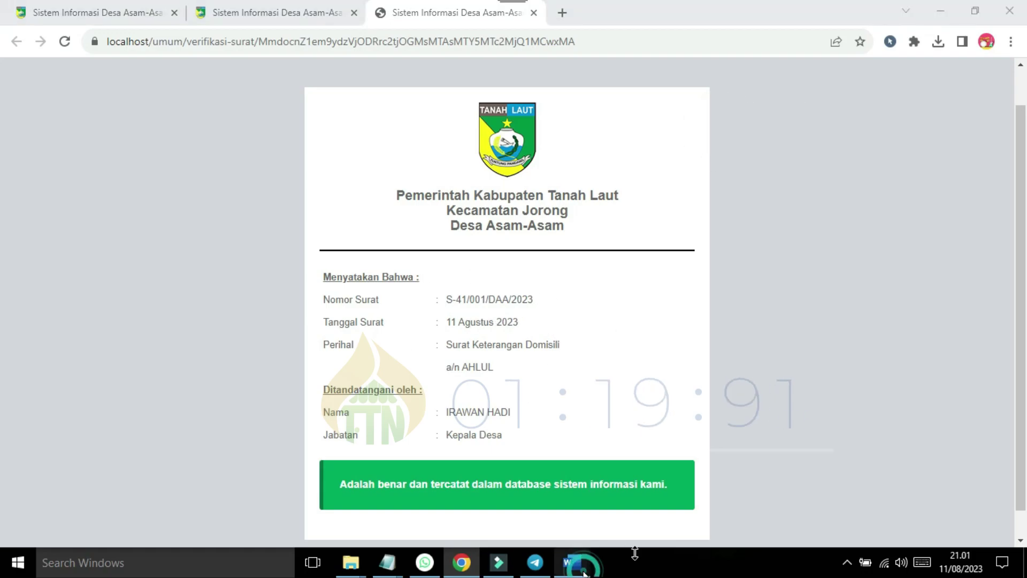
pyautogui.moveTo(658, 500)
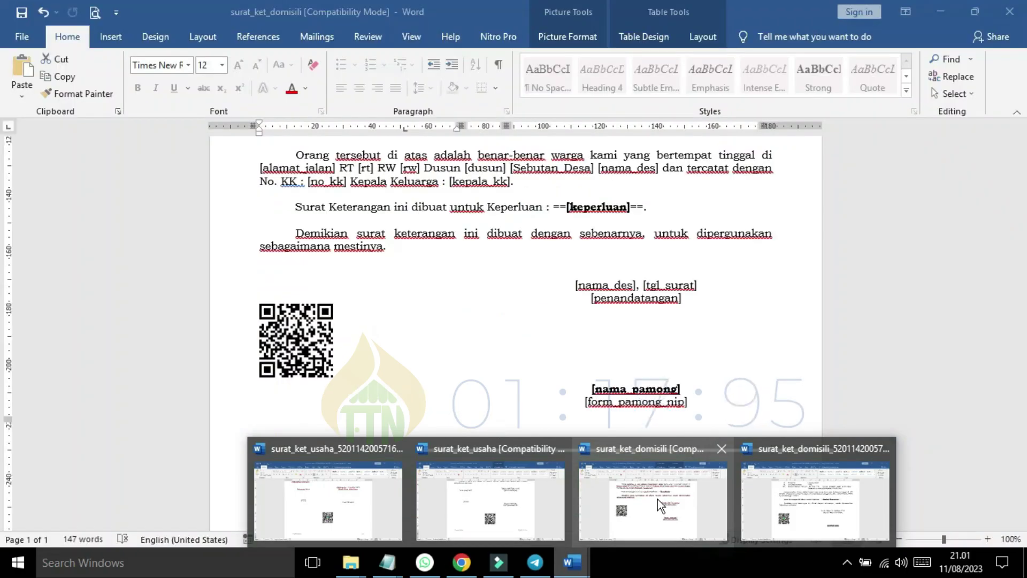
pyautogui.click(800, 502)
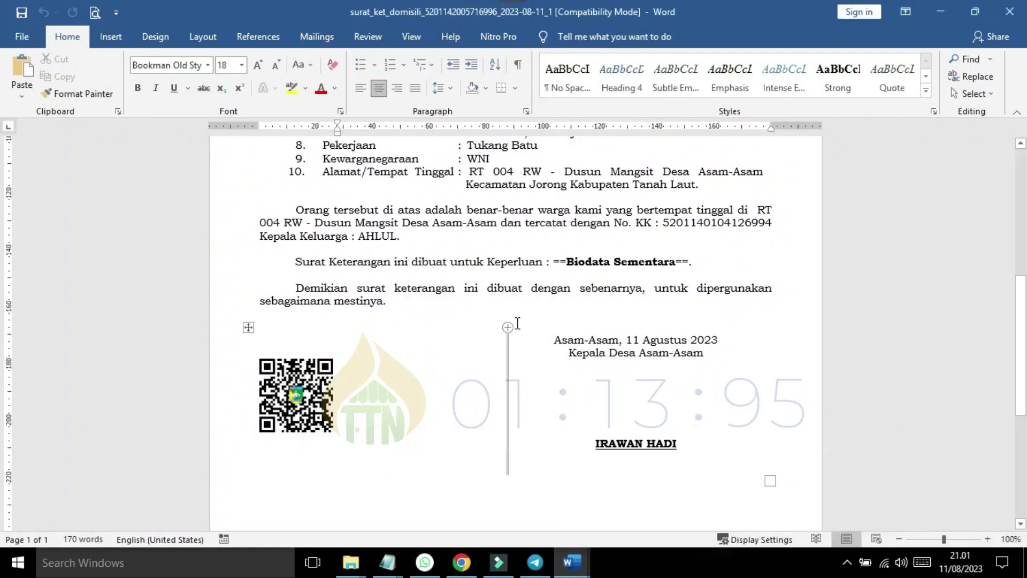
pyautogui.moveTo(1023, 378); pyautogui.dragTo(1023, 273)
pyautogui.scroll(1, 629, 371)
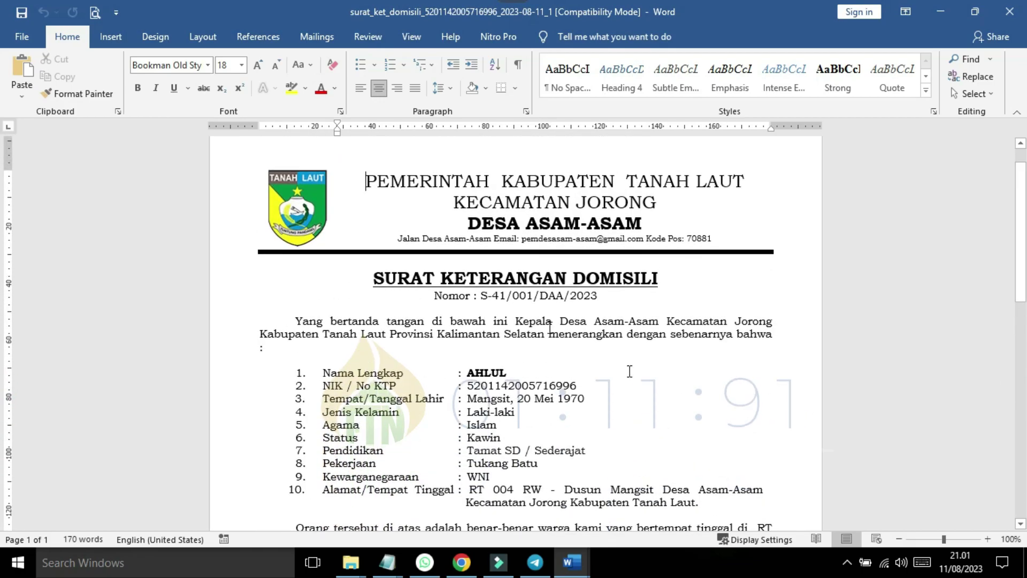
pyautogui.hotkey('ctrl', 'Home')
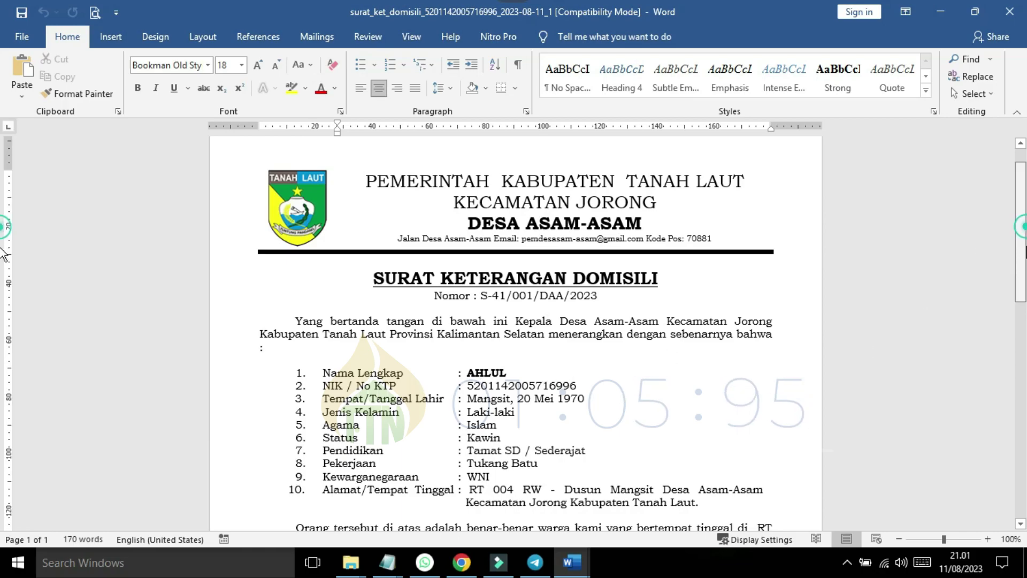
pyautogui.scroll(-4, 580, 393)
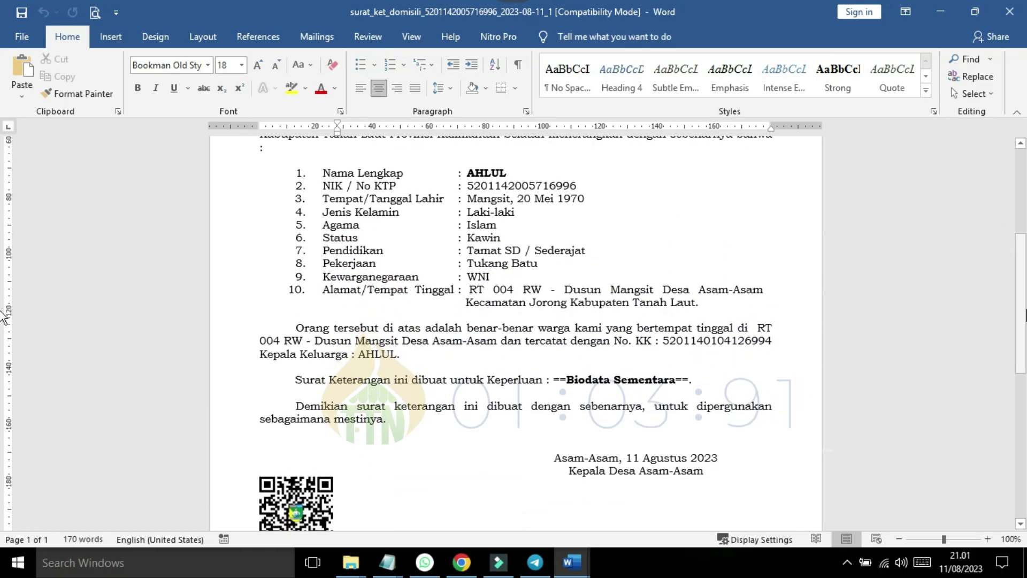
pyautogui.scroll(2, 581, 392)
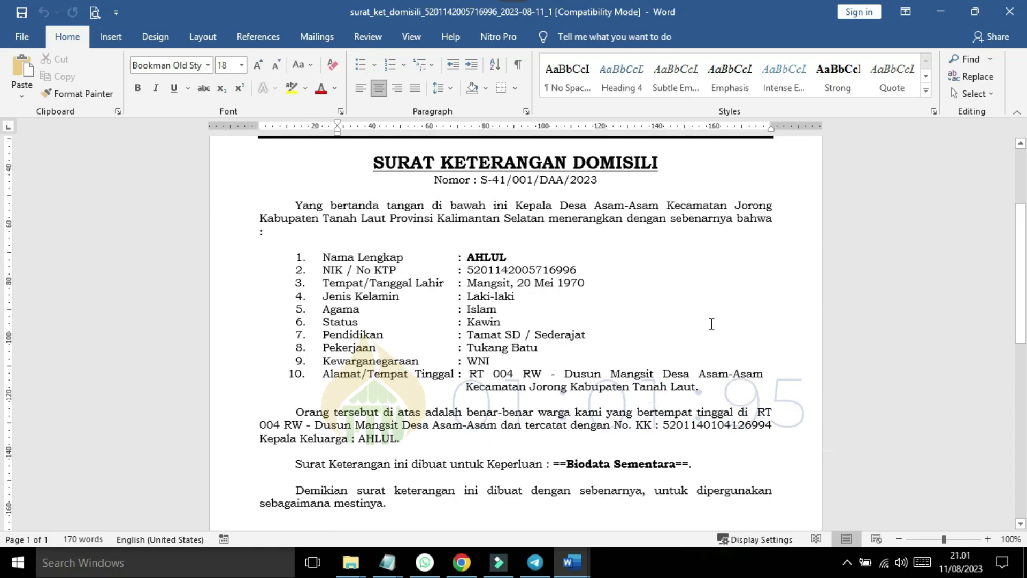
pyautogui.scroll(-3, 830, 291)
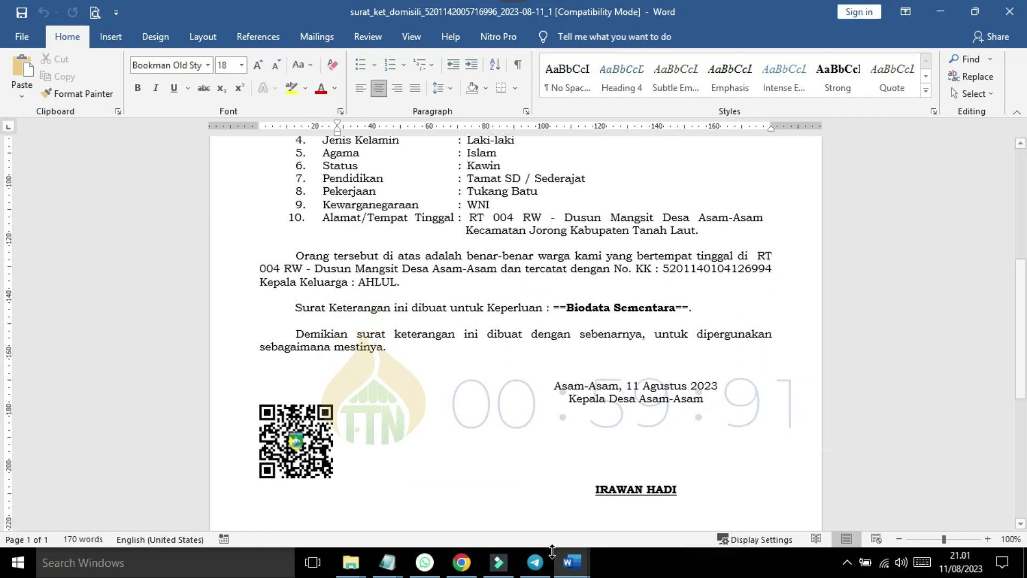
# Recheck the verification page in the browser, then return to the generated domisili letter in Word and view its letterhead
pyautogui.click(597, 556)
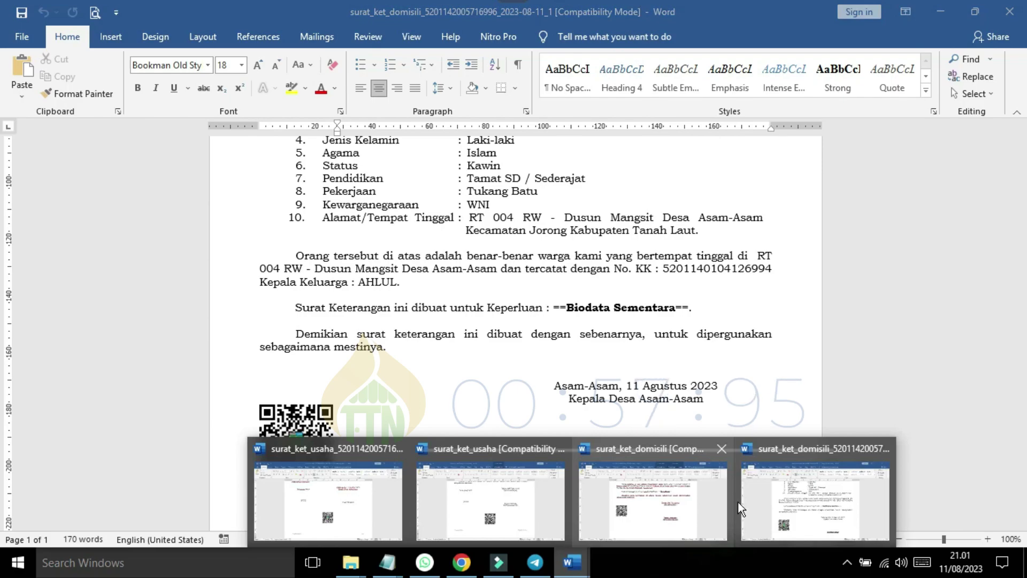
pyautogui.click(467, 557)
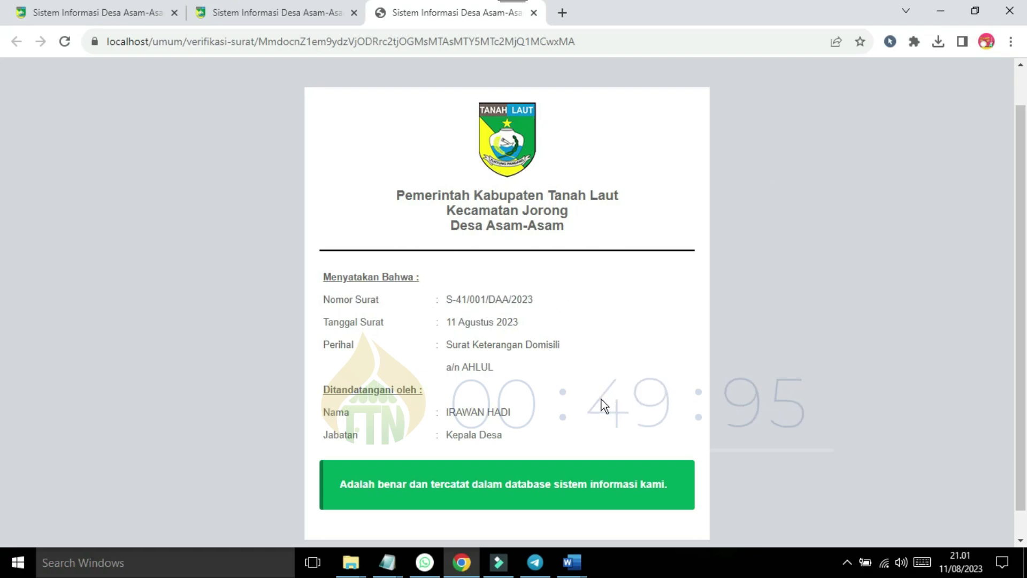
pyautogui.click(584, 559)
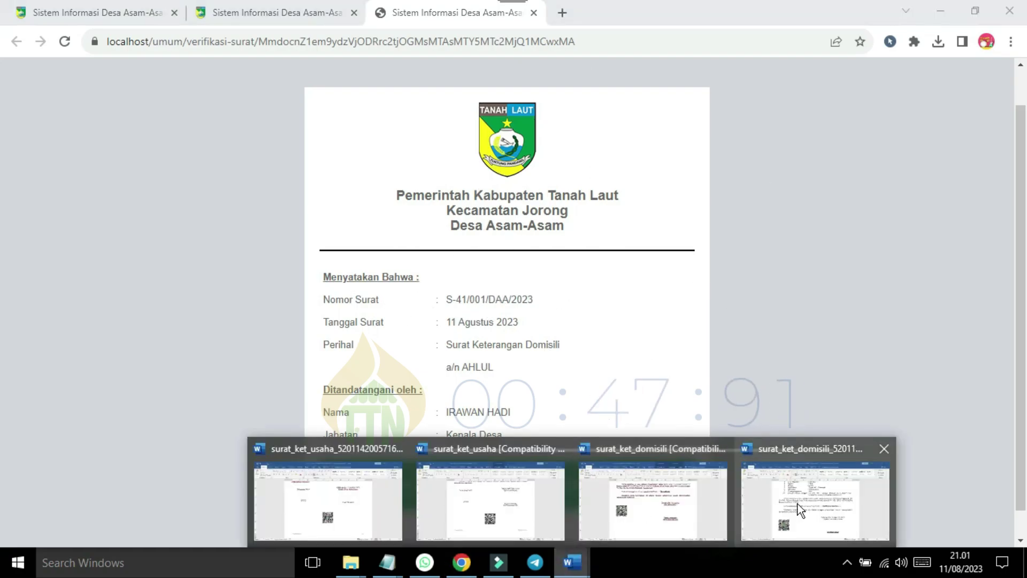
pyautogui.click(806, 488)
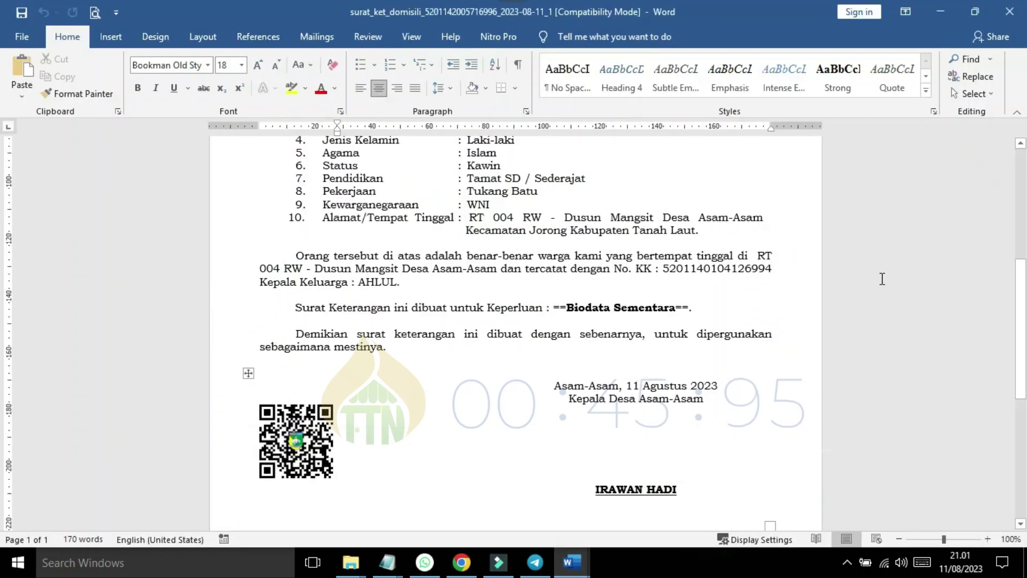
pyautogui.scroll(6, 621, 445)
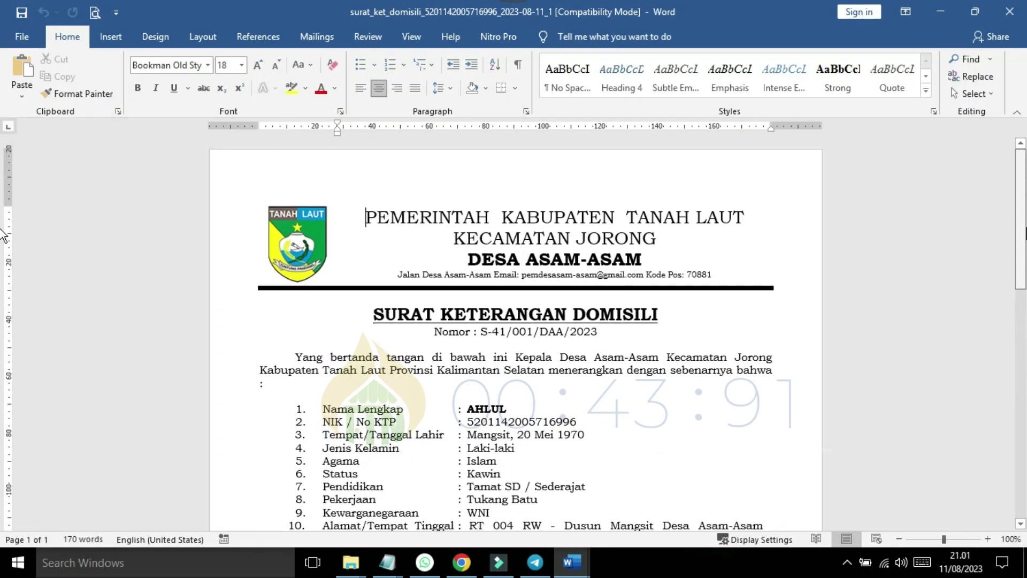
# Switch from Word to the browser and revisit the verification page, the archived letter's QR code and the Surat Keterangan Domisili form
pyautogui.hotkey('ctrl', 'Home')
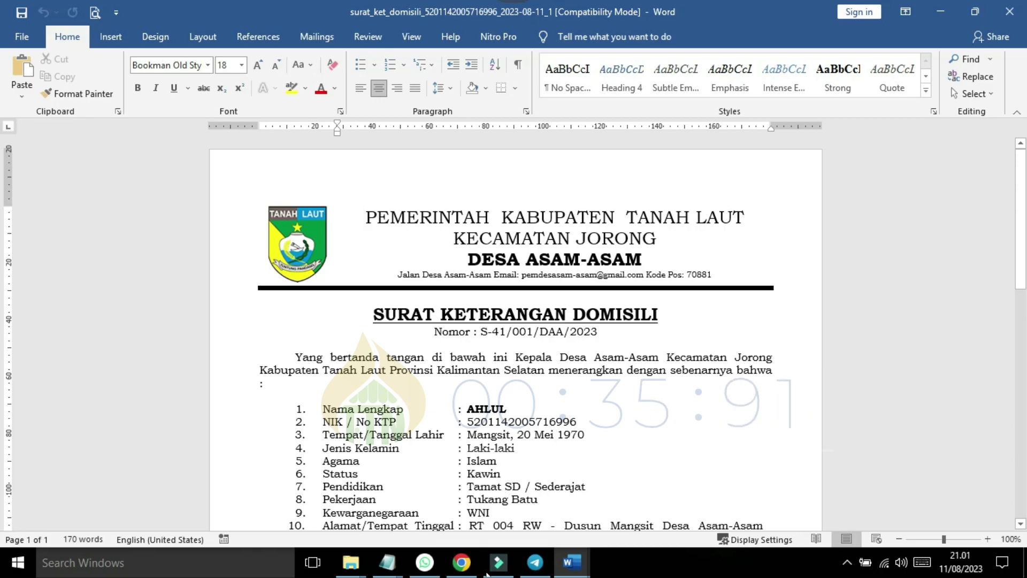
pyautogui.hotkey('alt', 'Tab')
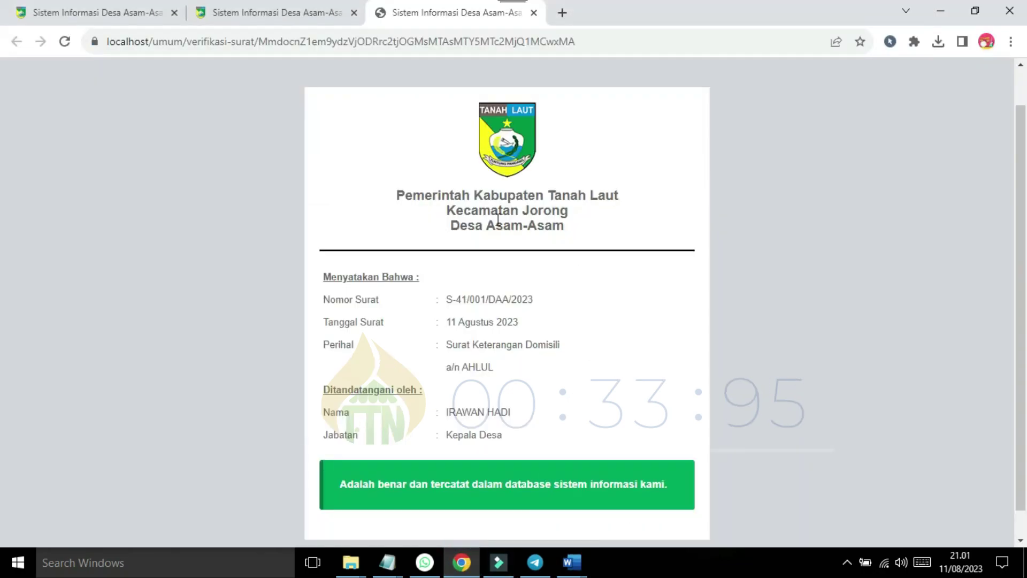
pyautogui.click(75, 16)
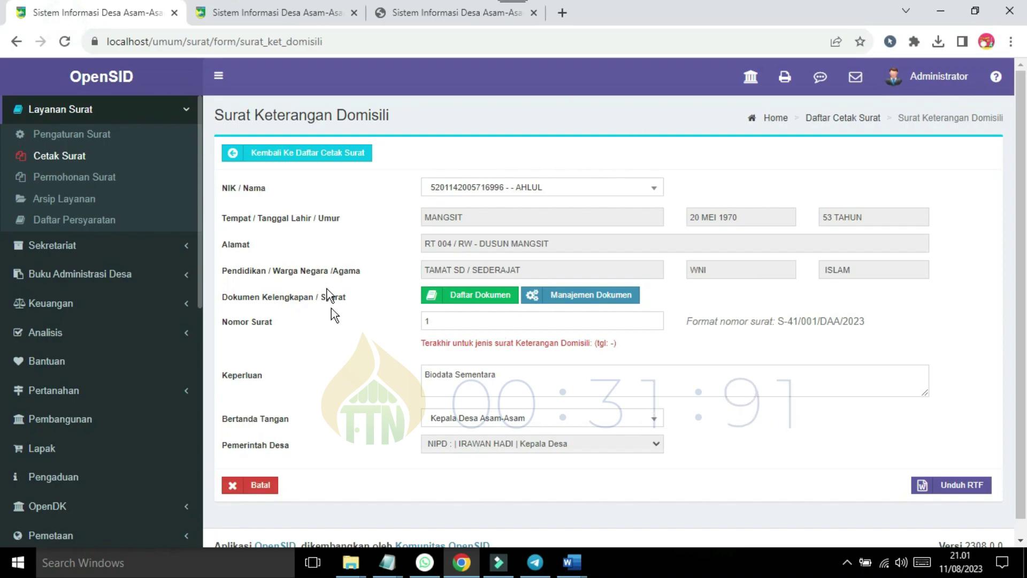
pyautogui.click(277, 13)
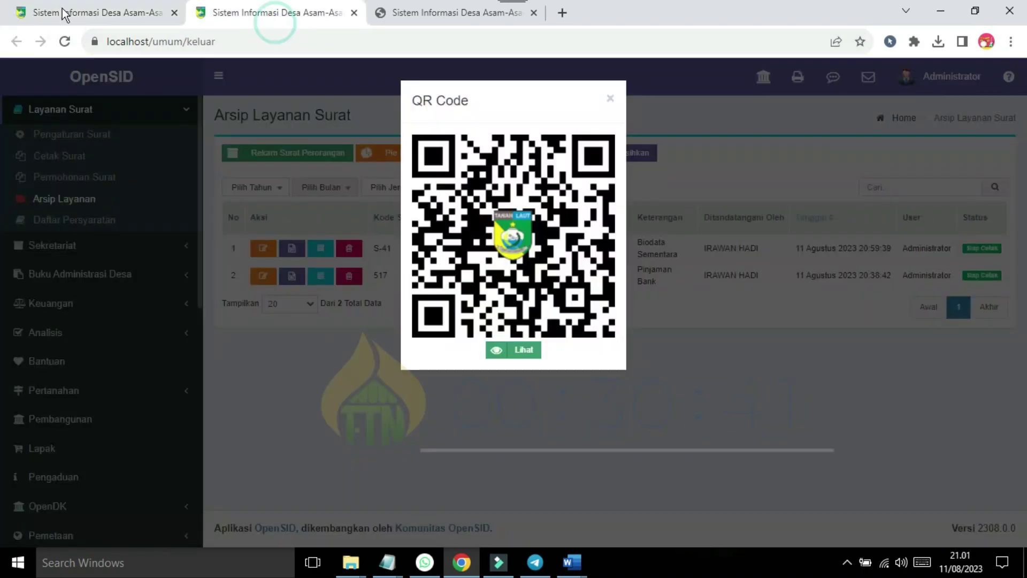
pyautogui.click(14, 15)
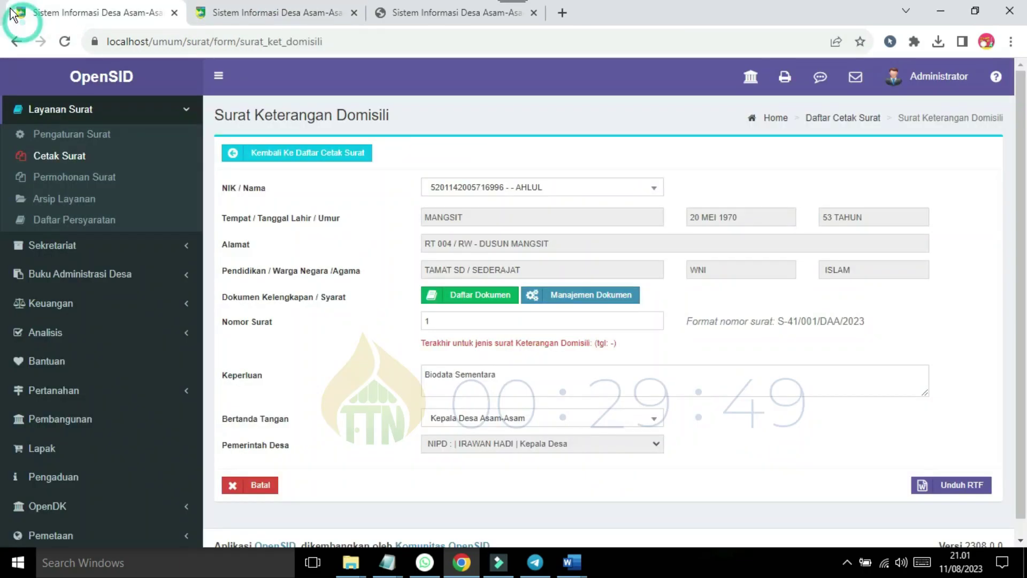
# Open OpenSID's Pengaturan Surat page and look through the list of available RTF and TinyMCE letters
pyautogui.click(109, 138)
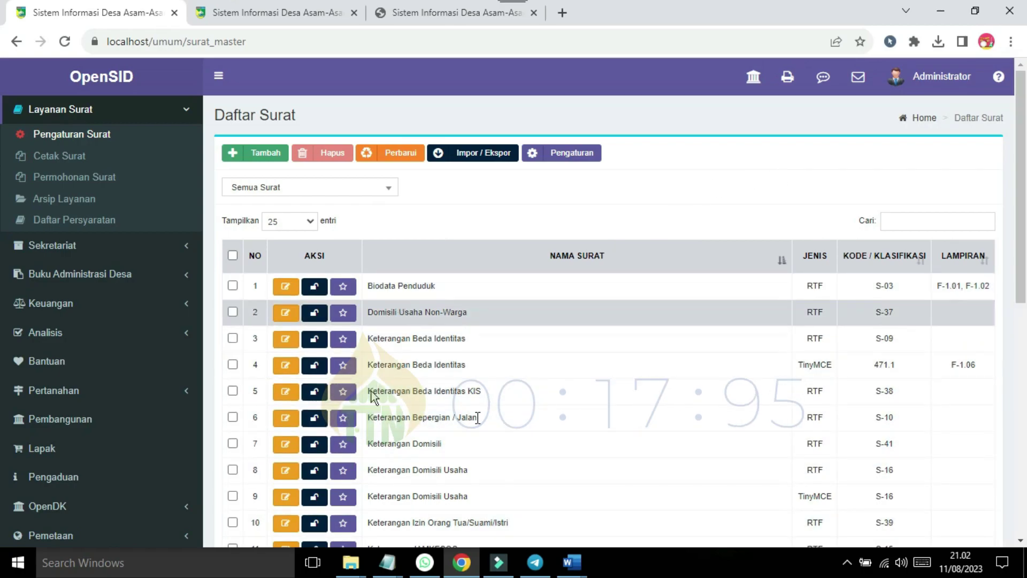
pyautogui.scroll(-4, 535, 321)
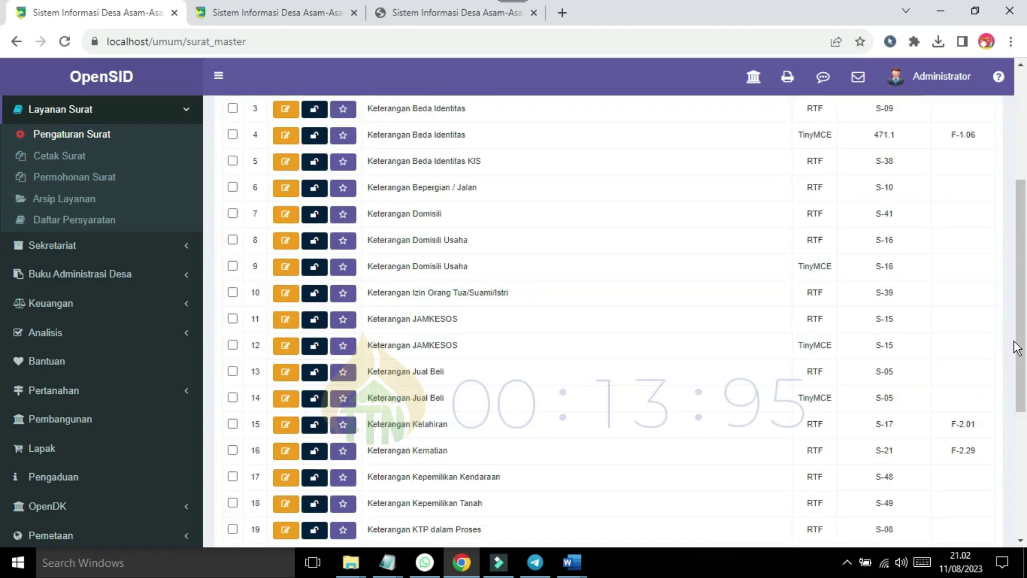
pyautogui.scroll(4, 535, 321)
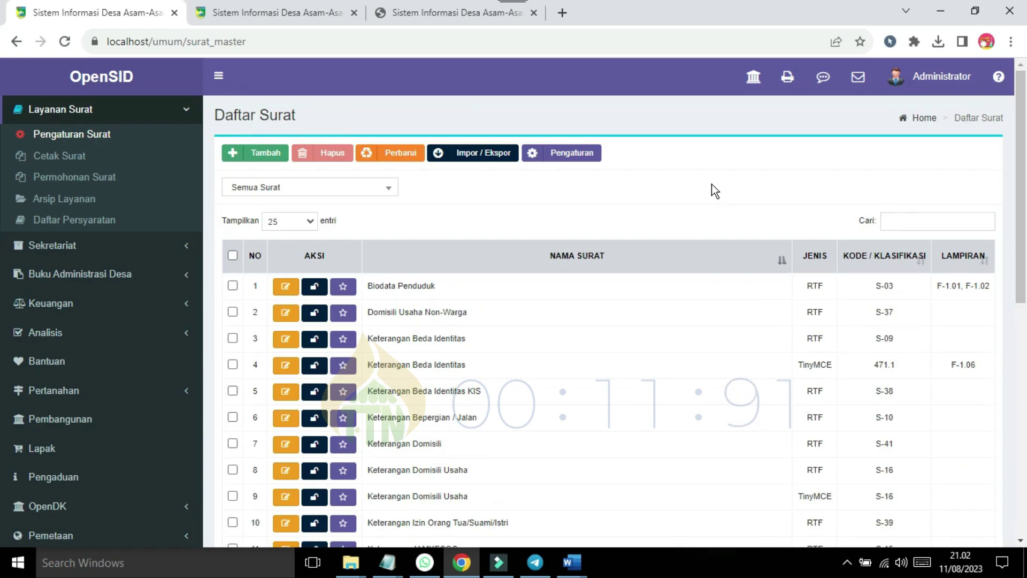